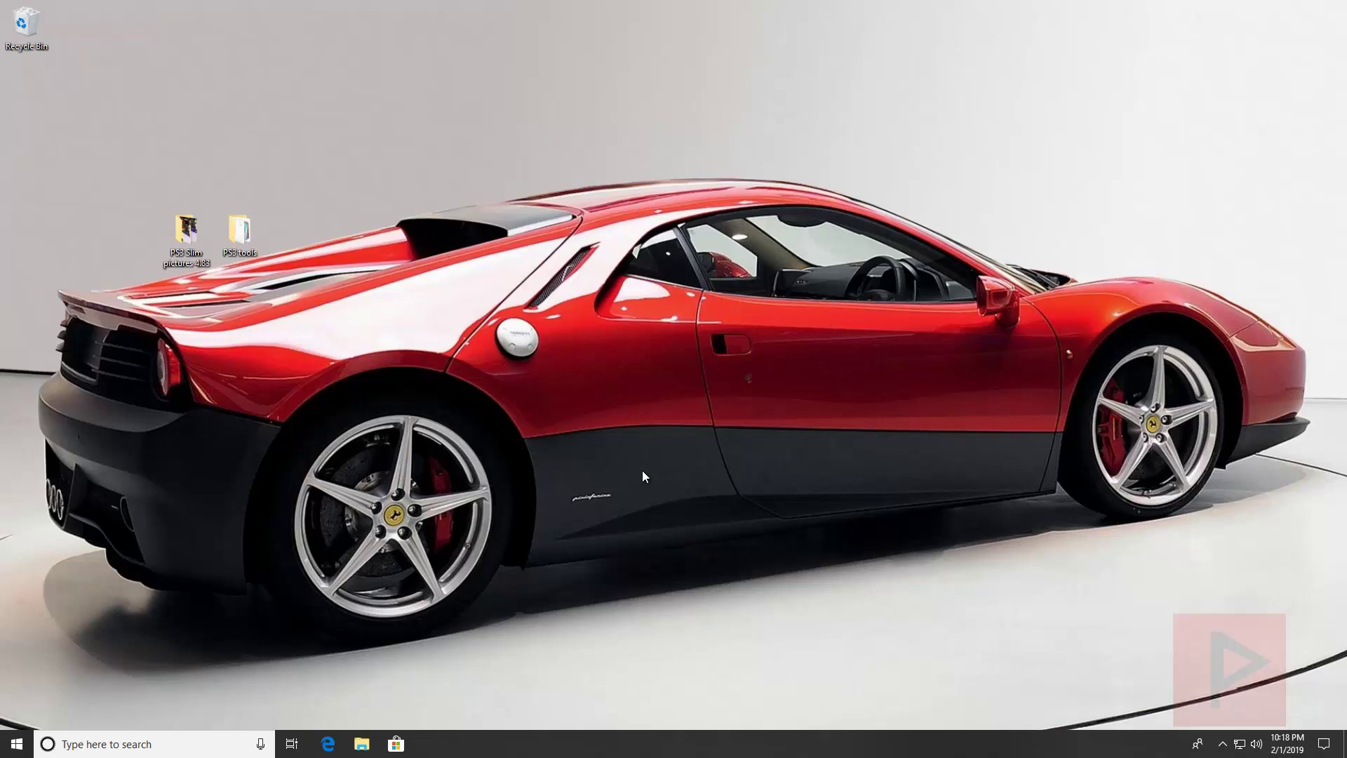
View the picture 1.JPG in the desktop folder PS3 Slim pictures 4.83 and close the folder.
double_click(186, 232)
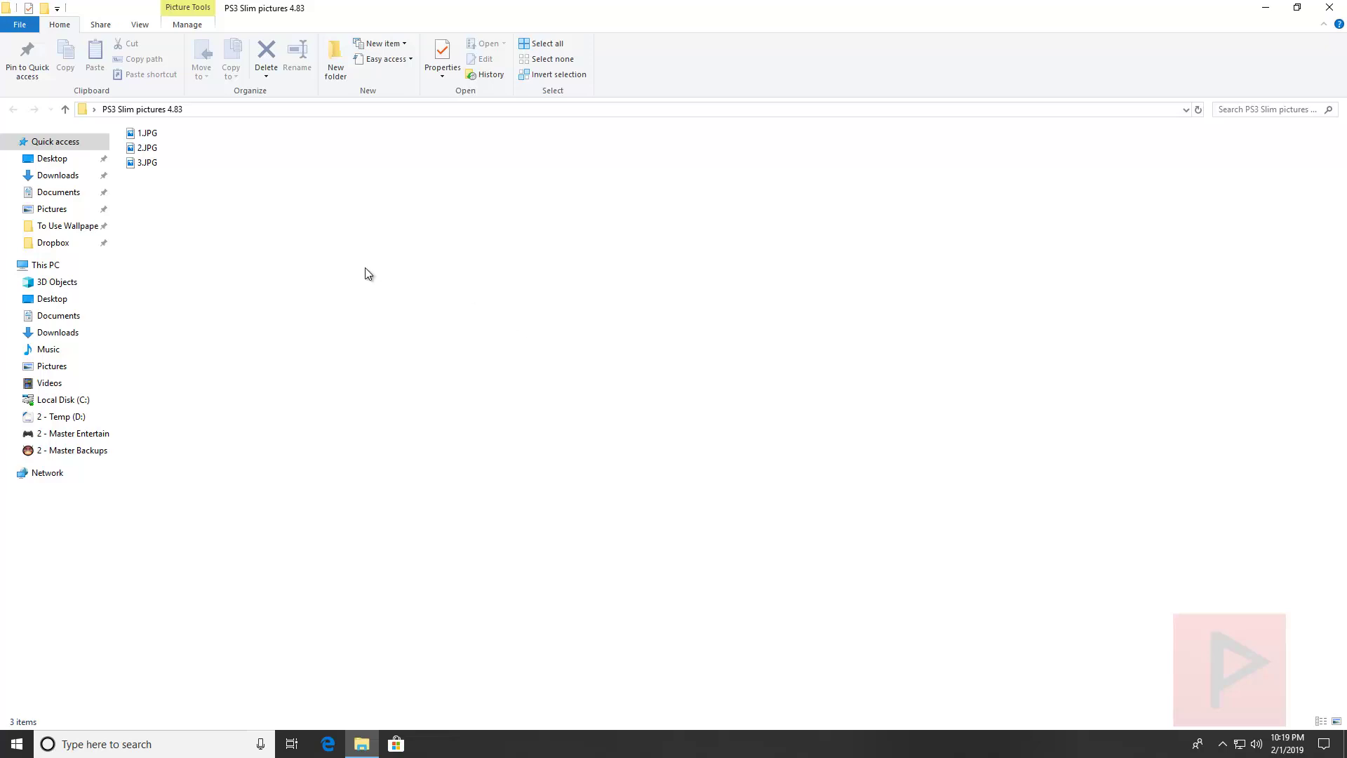
click(165, 134)
key(Return)
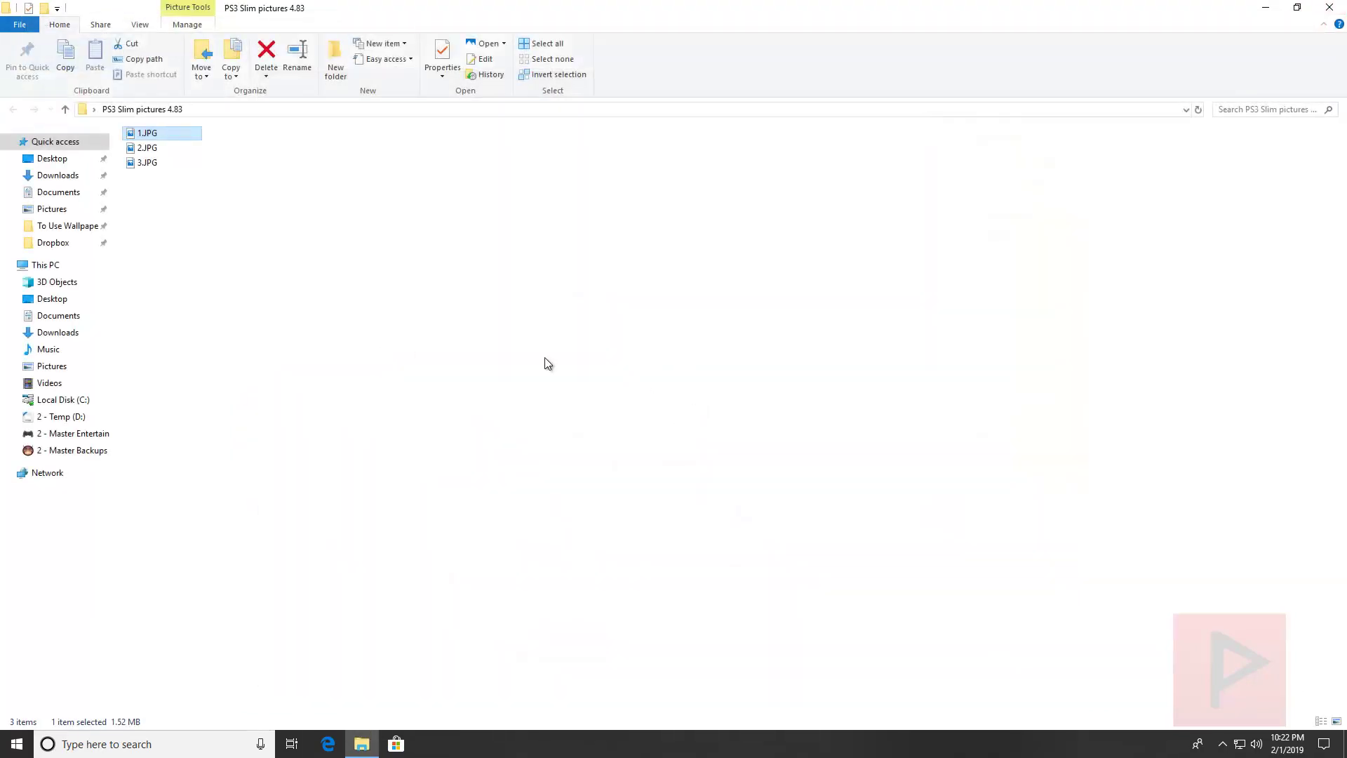
click(1330, 7)
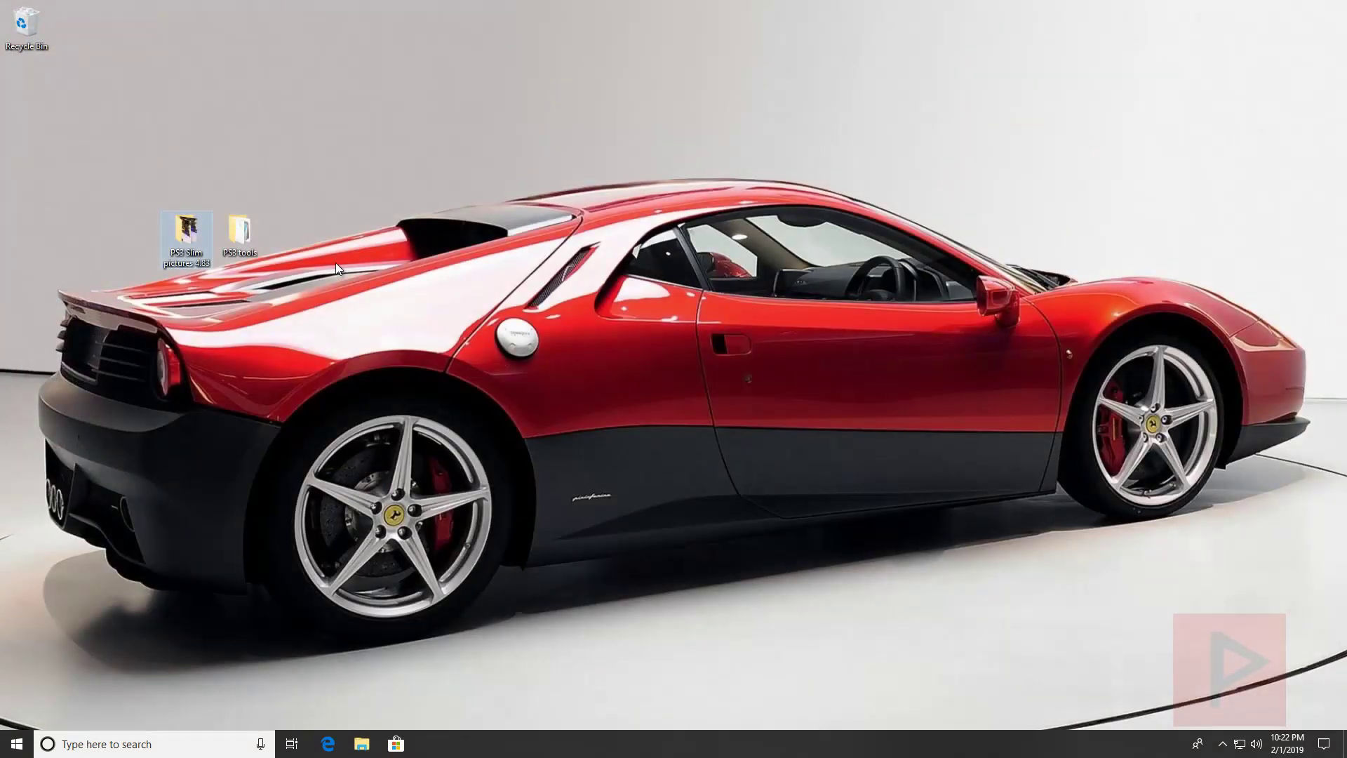
Look through the numbered dump folders in PS3 dumps inside the desktop's PS3 tools folder, and return to PS3 tools.
double_click(243, 233)
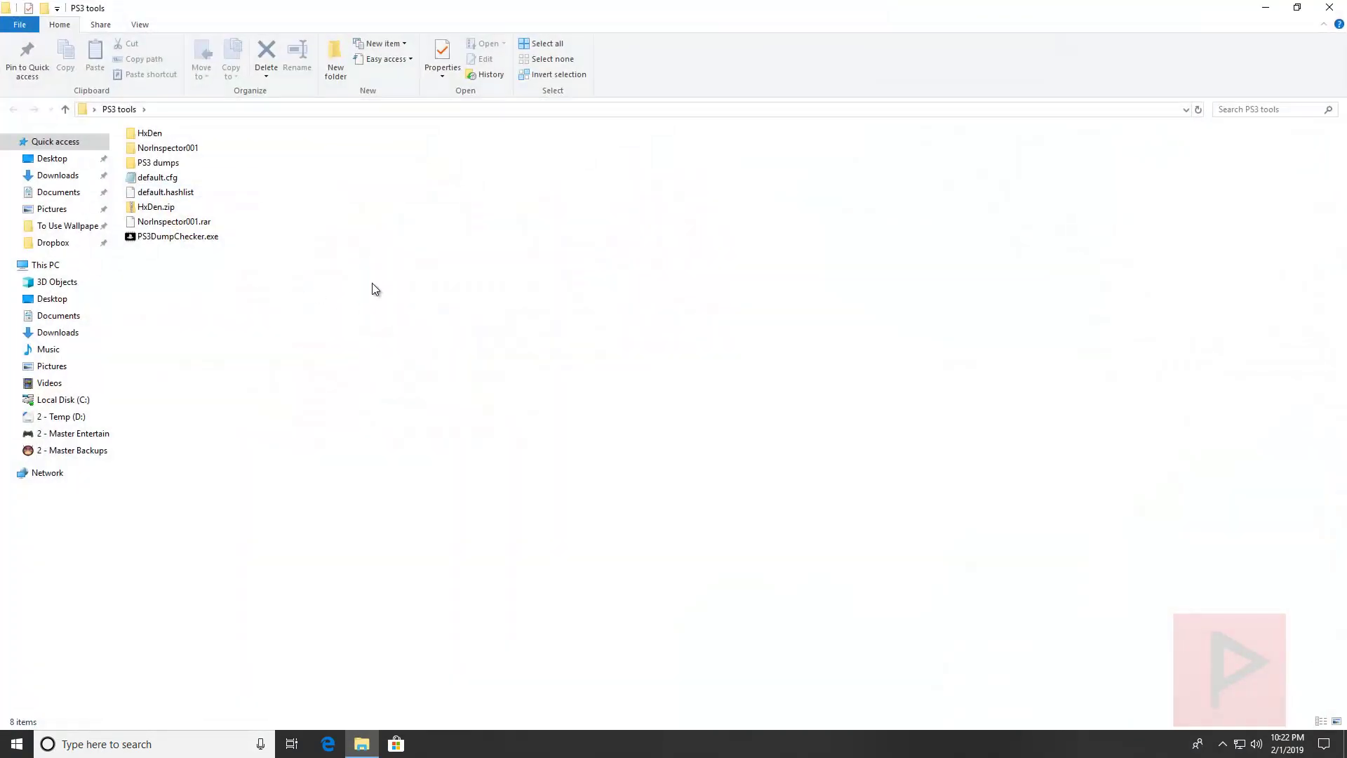
double_click(188, 163)
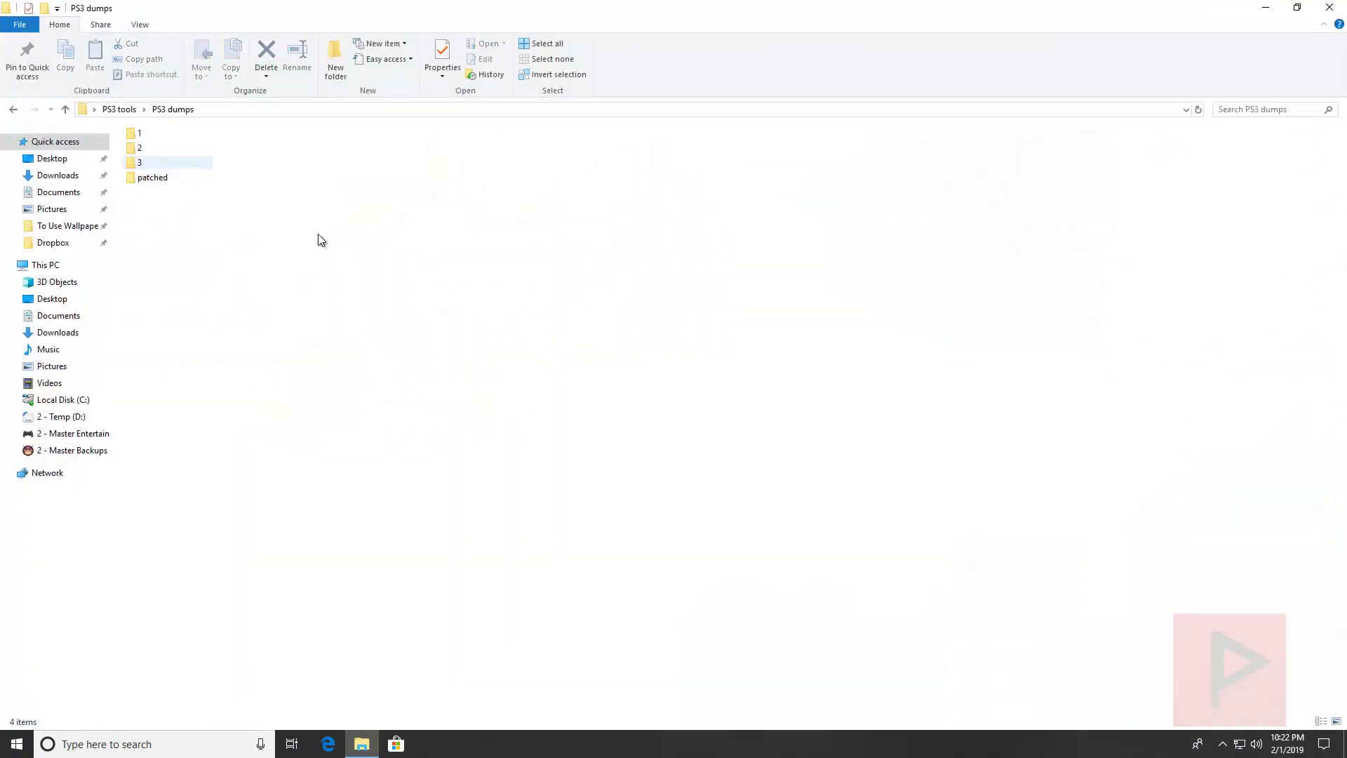
double_click(180, 136)
key(alt+Left)
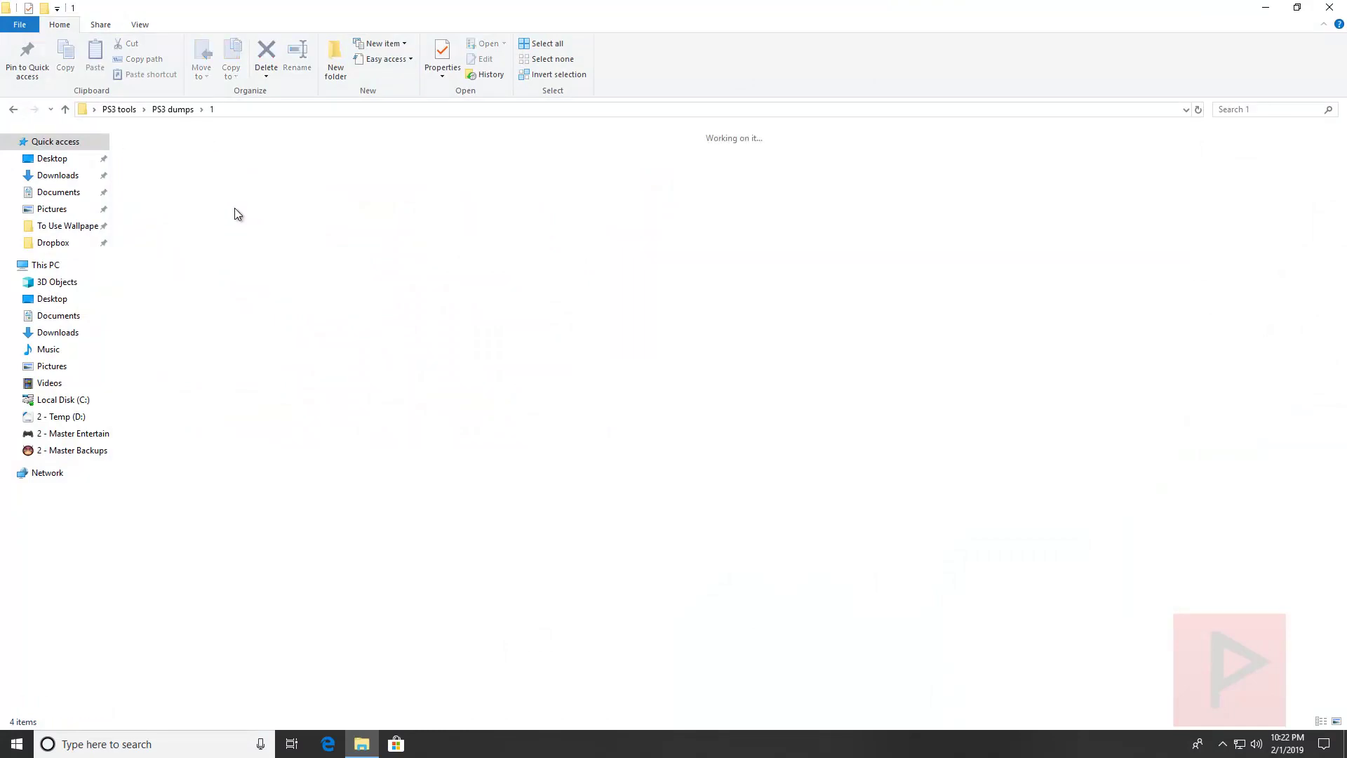
key(Down)
key(Down)
key(Return)
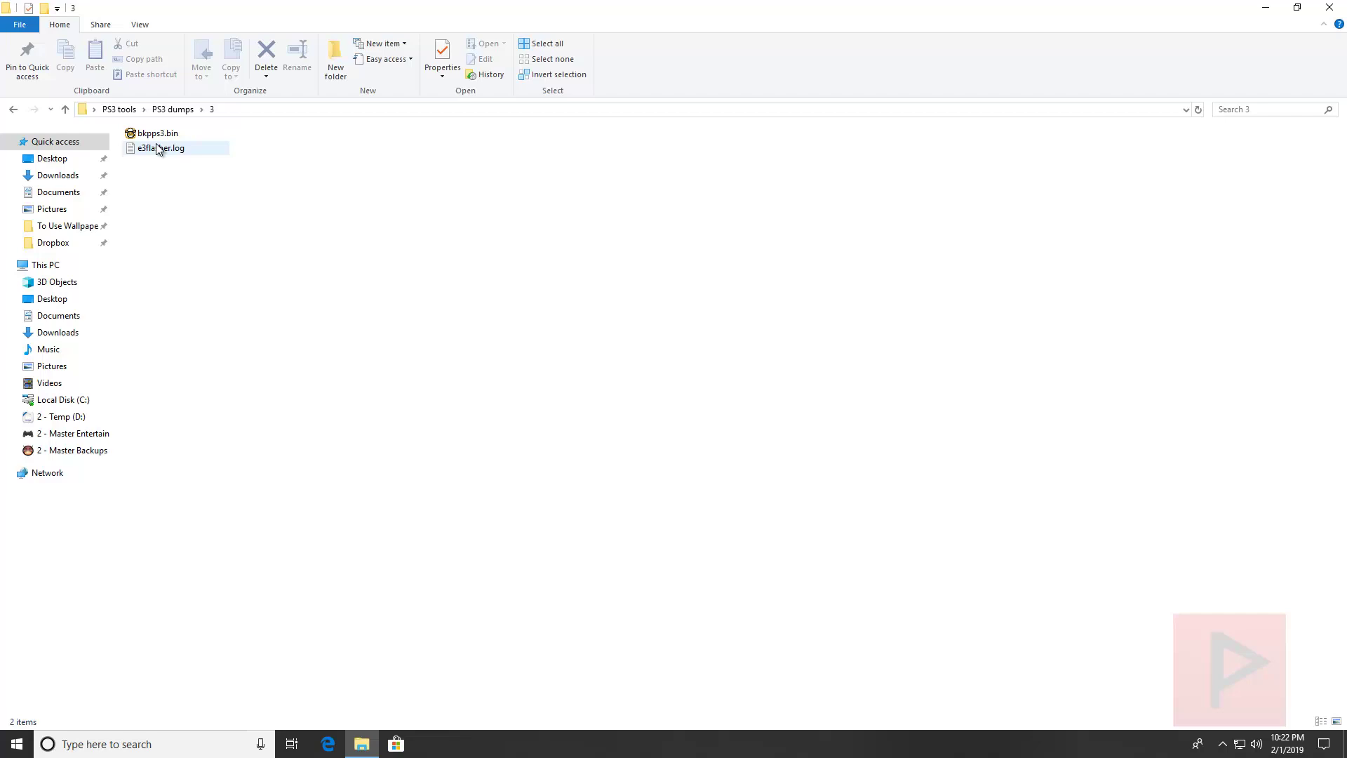
key(alt+Left)
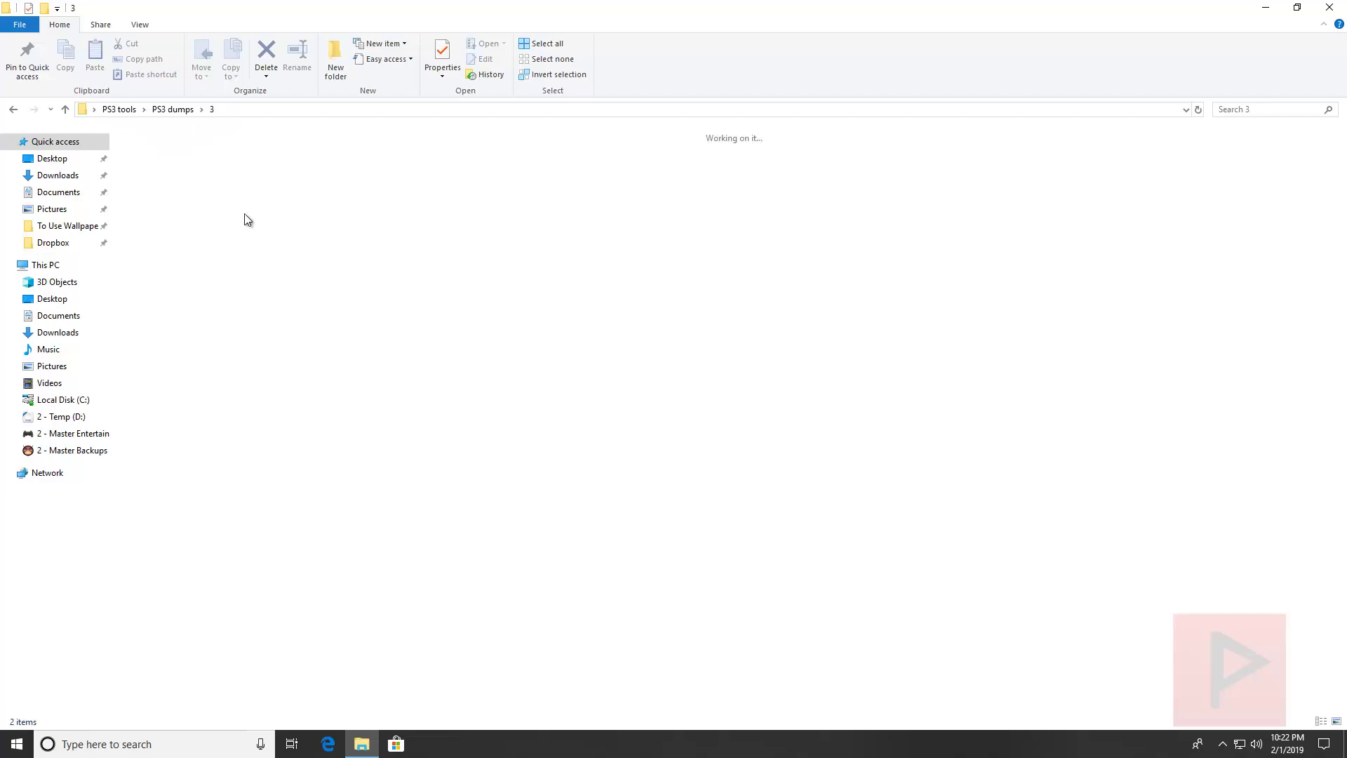
key(alt+Left)
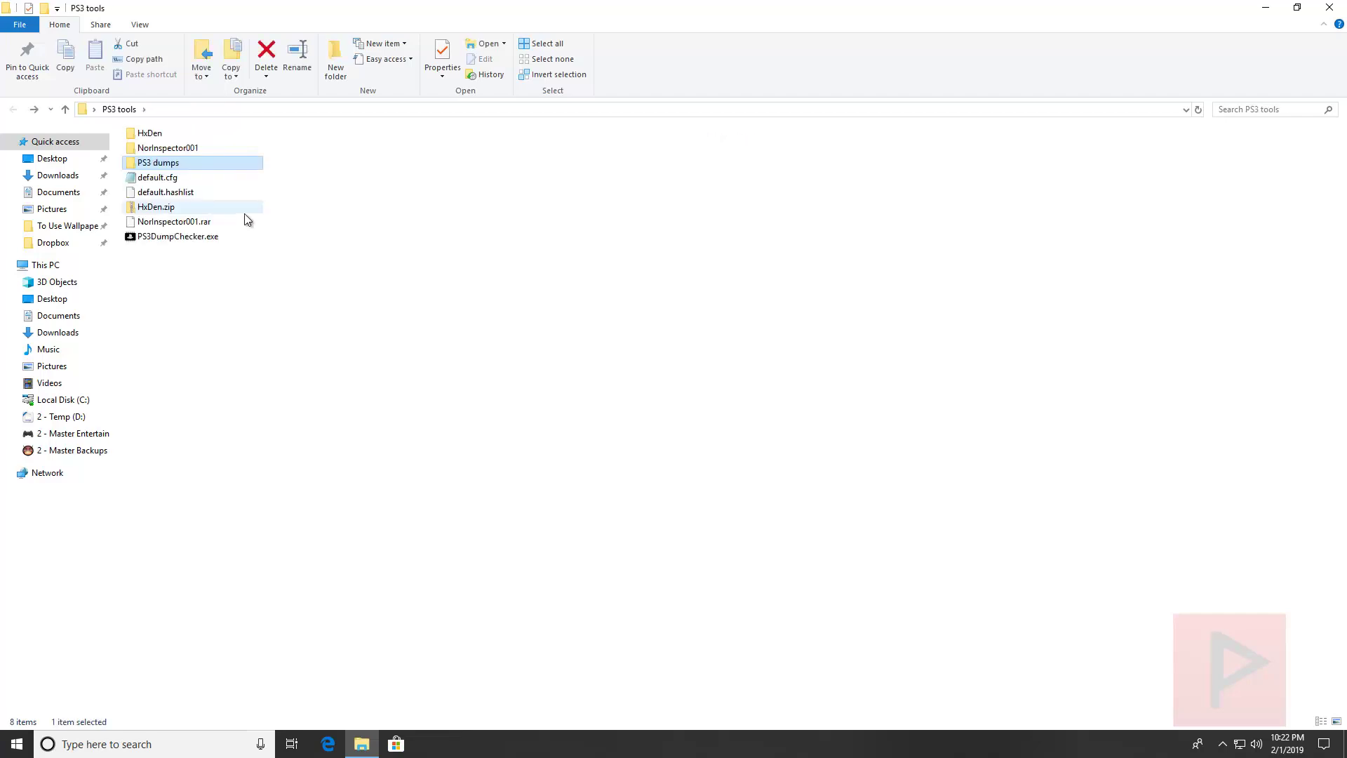
key(Down)
key(Down)
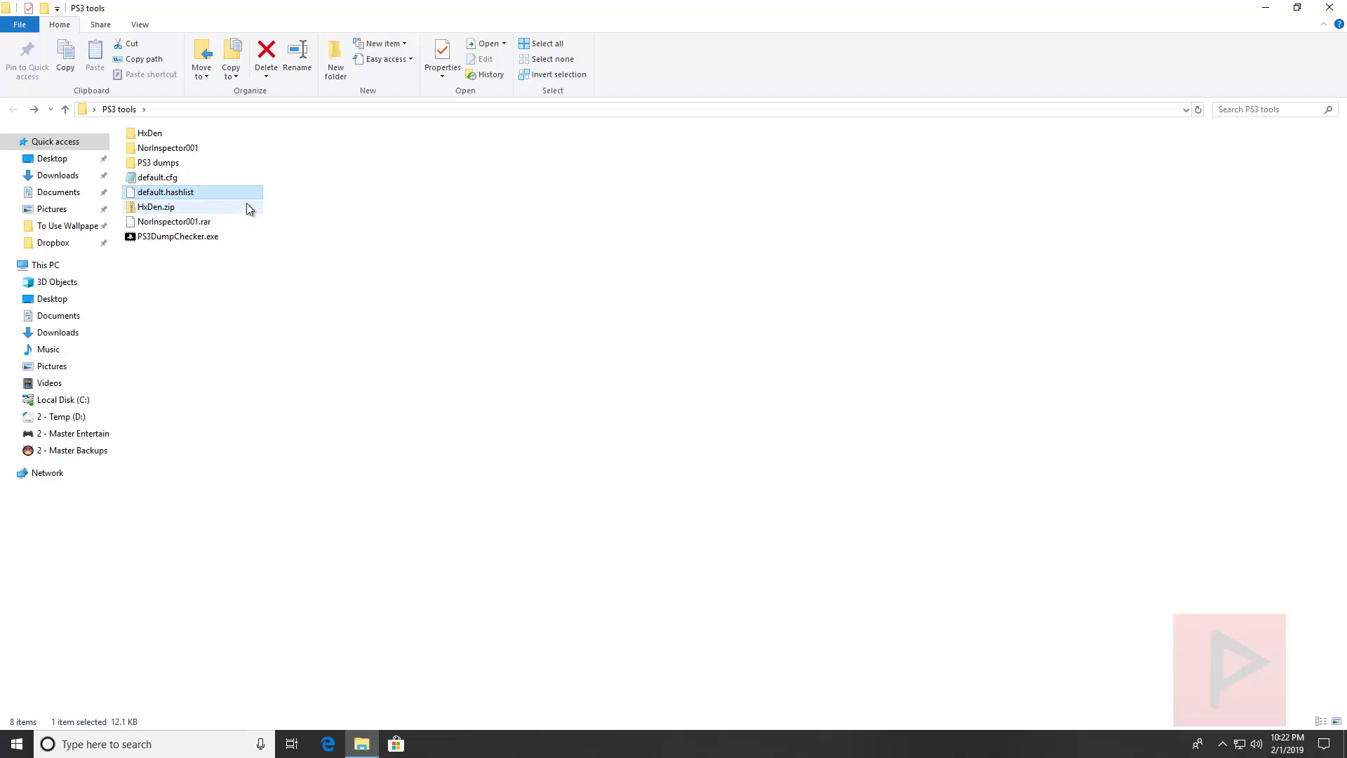
Launch HxD from the HxDen folder and set bkpps3.bin from PS3 dumps folder 1 as the comparison's source file.
double_click(184, 136)
double_click(180, 149)
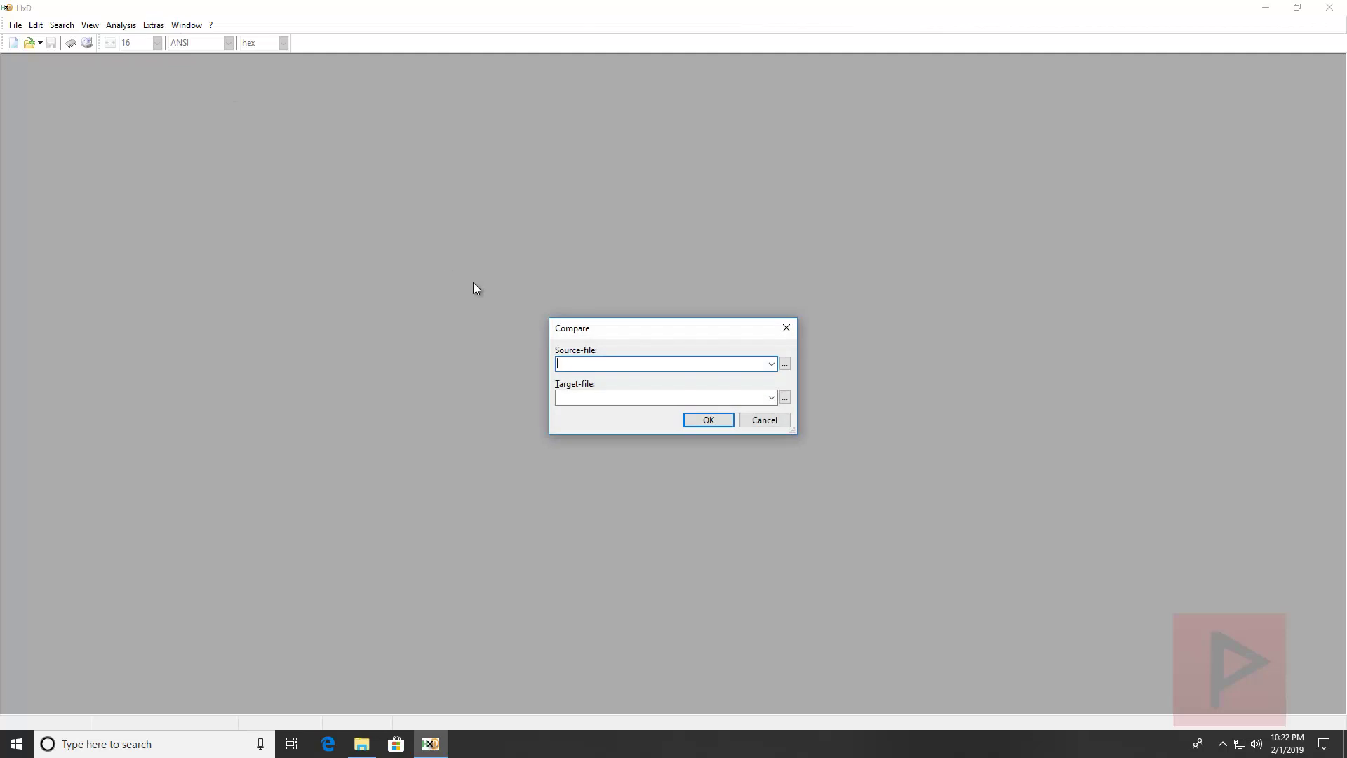
click(785, 364)
click(762, 188)
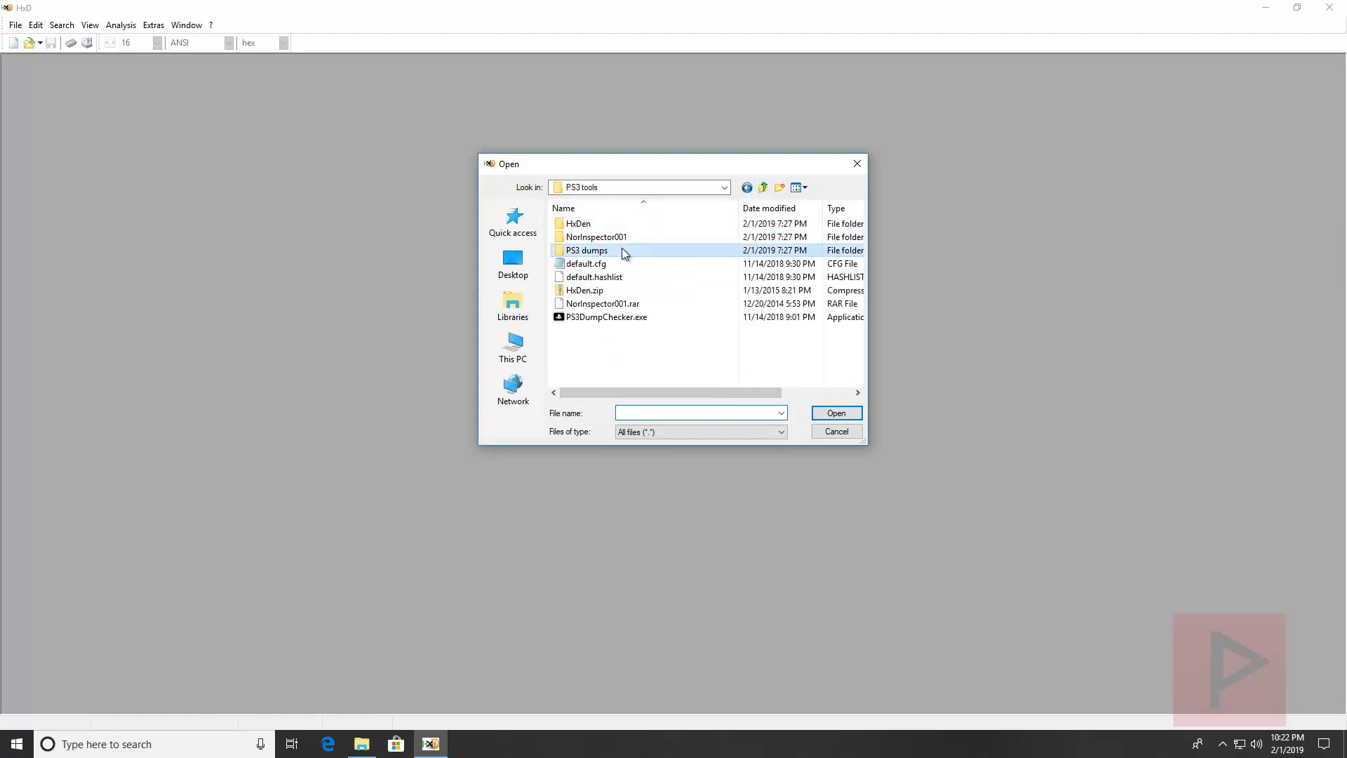
double_click(625, 251)
double_click(618, 224)
click(619, 224)
click(837, 413)
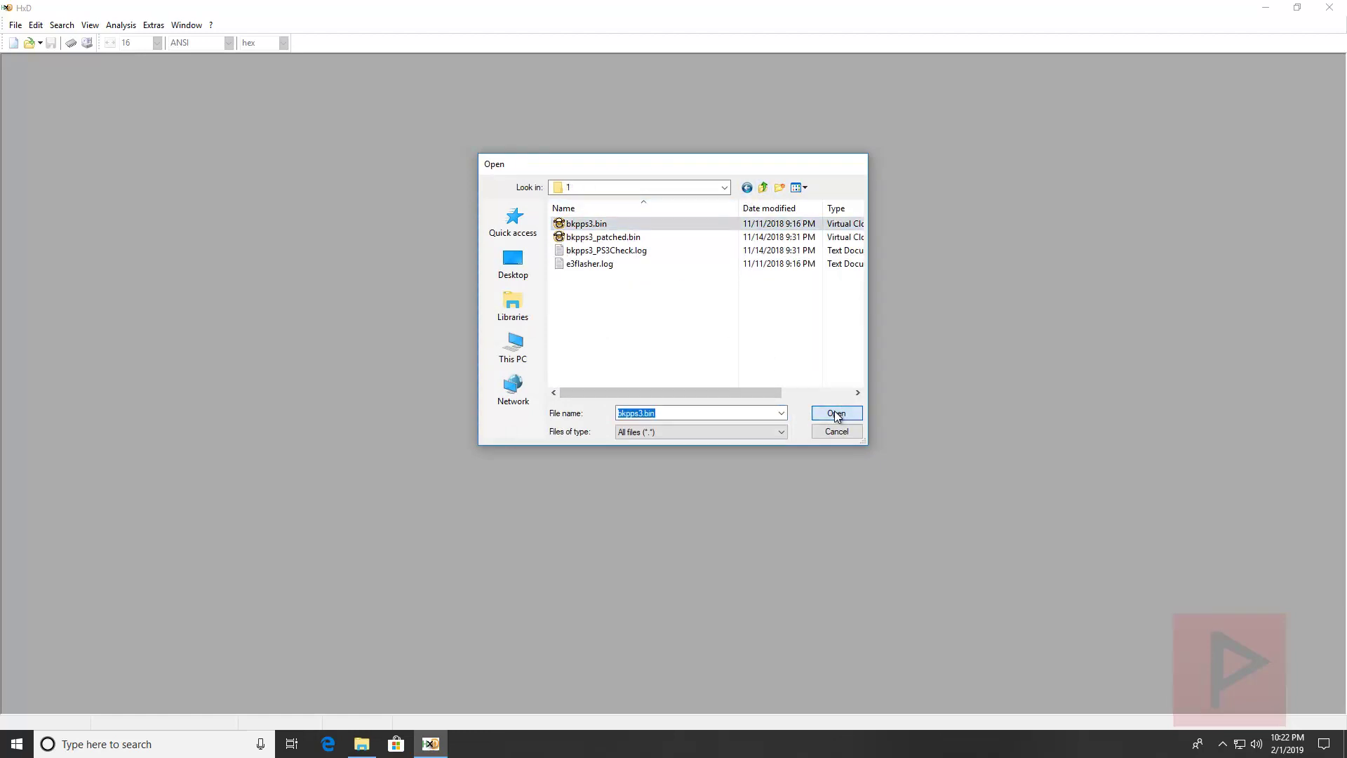
Set bkpps3.bin from dump folder 2 as the target file, and run the comparison.
click(785, 398)
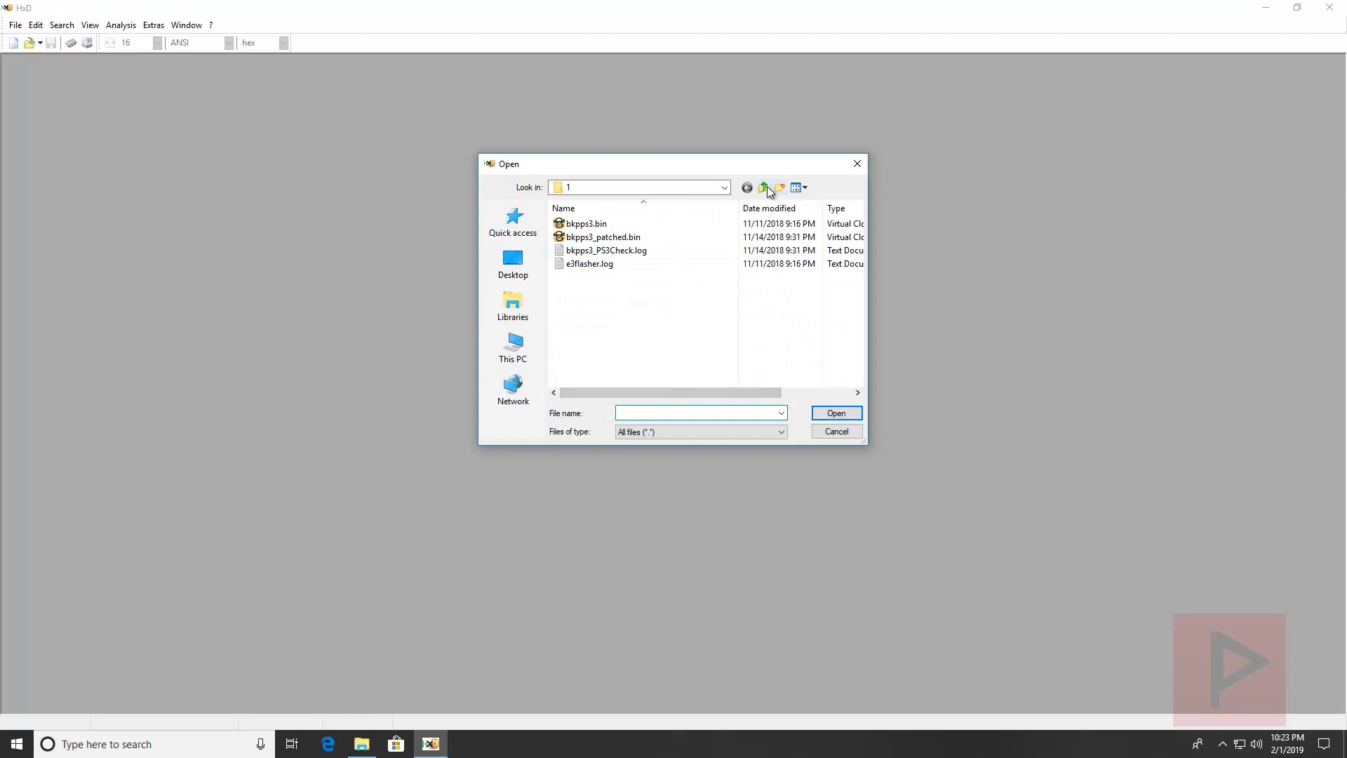
click(763, 188)
double_click(607, 238)
click(611, 223)
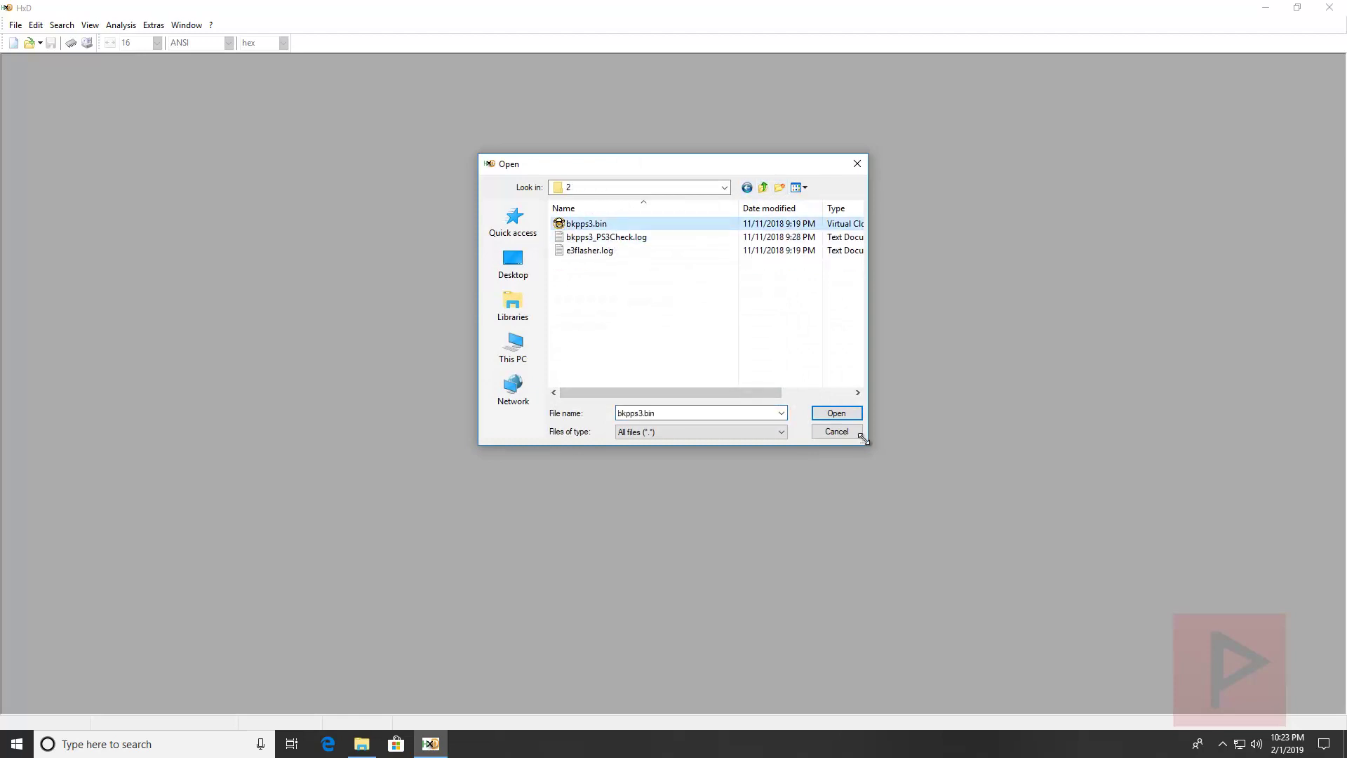
click(861, 414)
click(712, 419)
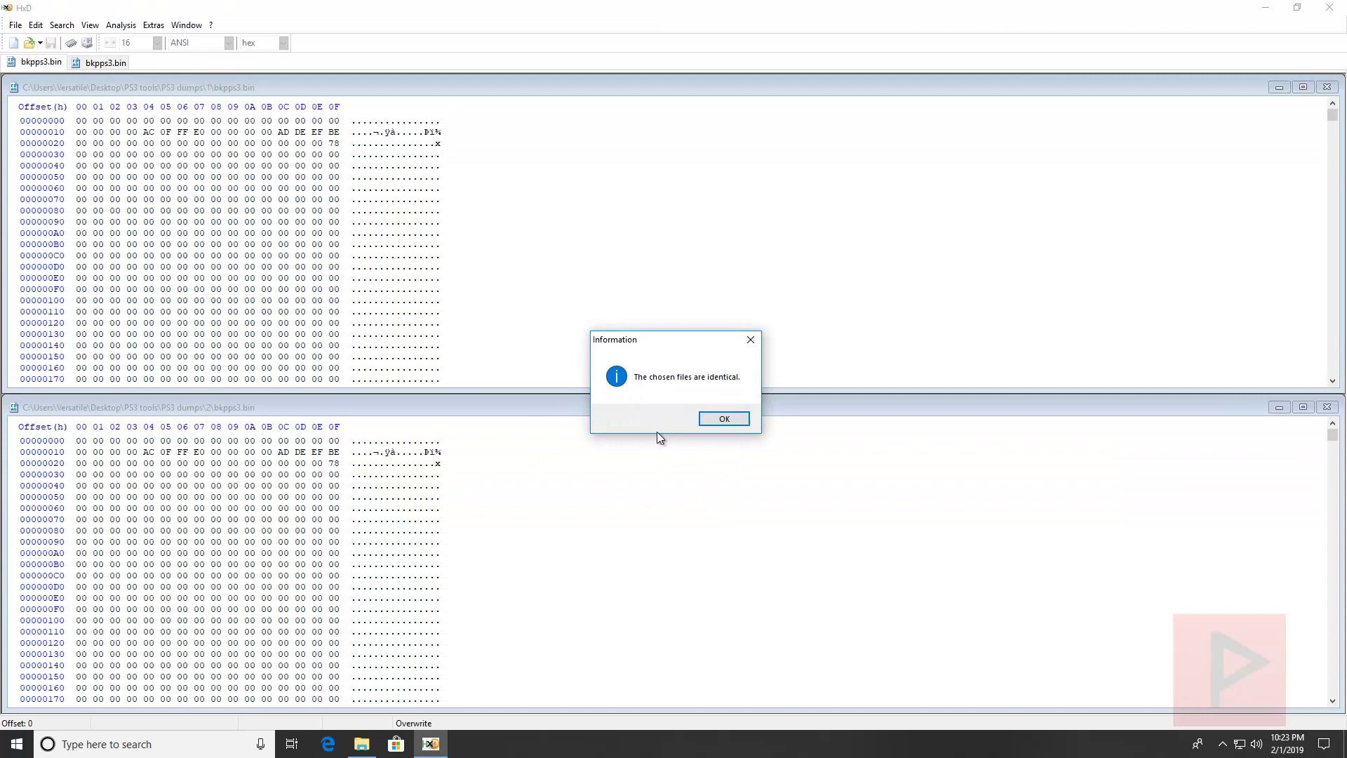
click(734, 421)
Compare the bkpps3.bin of dump folder 1 with the bkpps3.bin of dump folder 3, and close HxD.
click(121, 24)
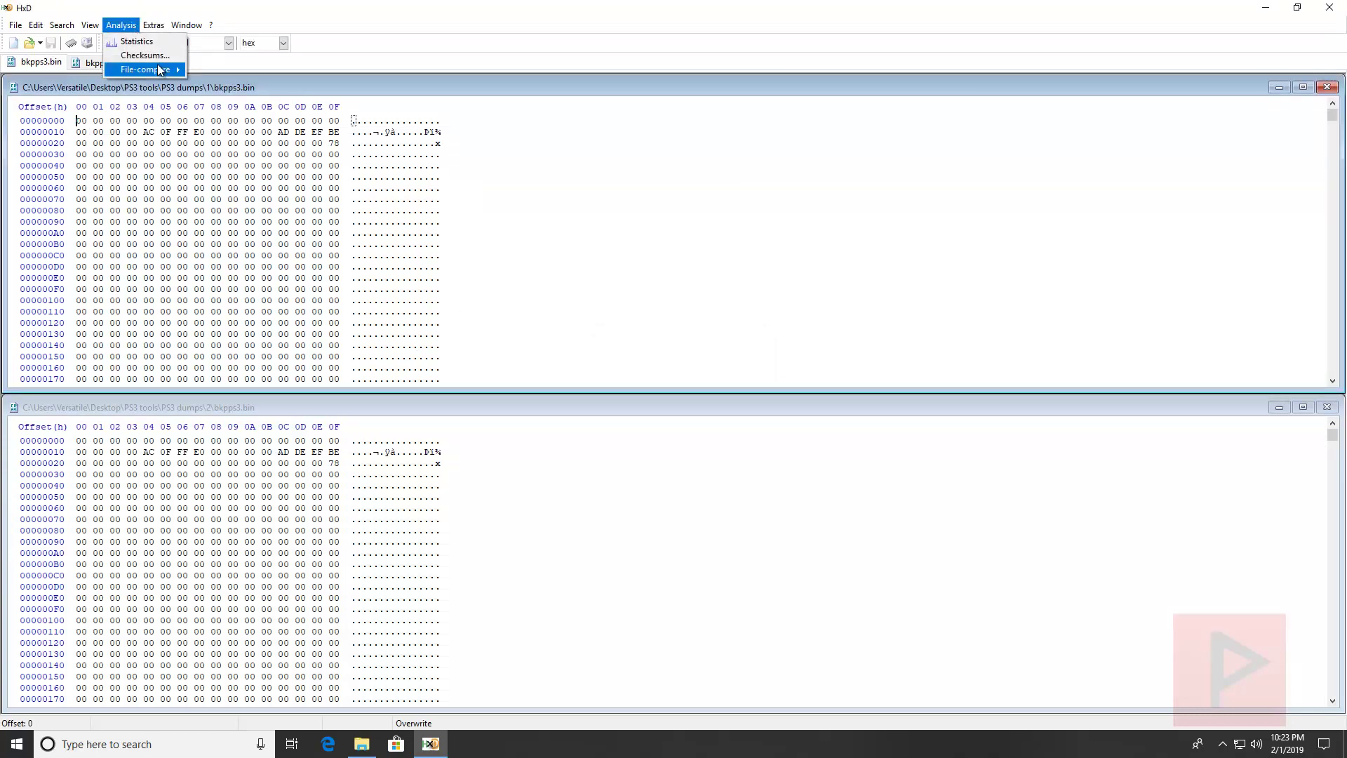
mouse_move(144, 70)
click(232, 70)
click(785, 397)
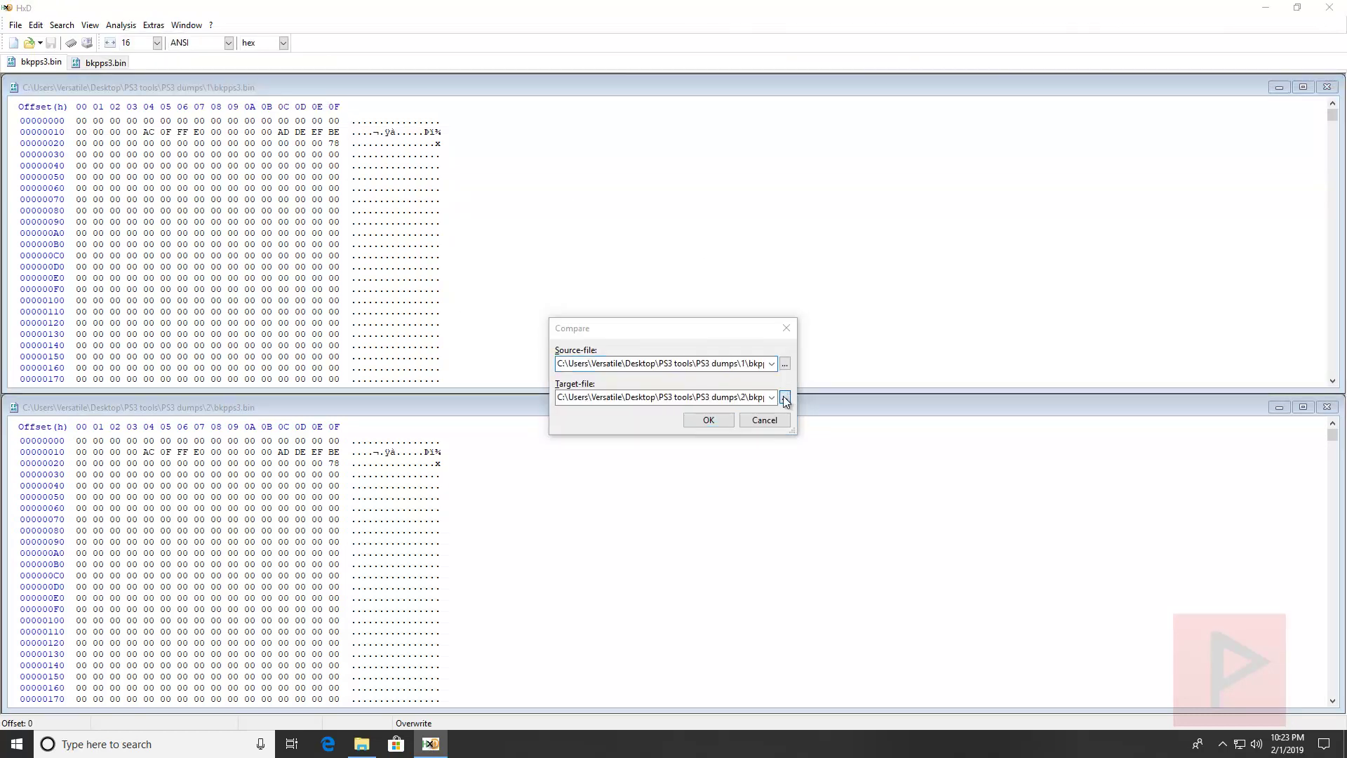
click(764, 188)
double_click(609, 250)
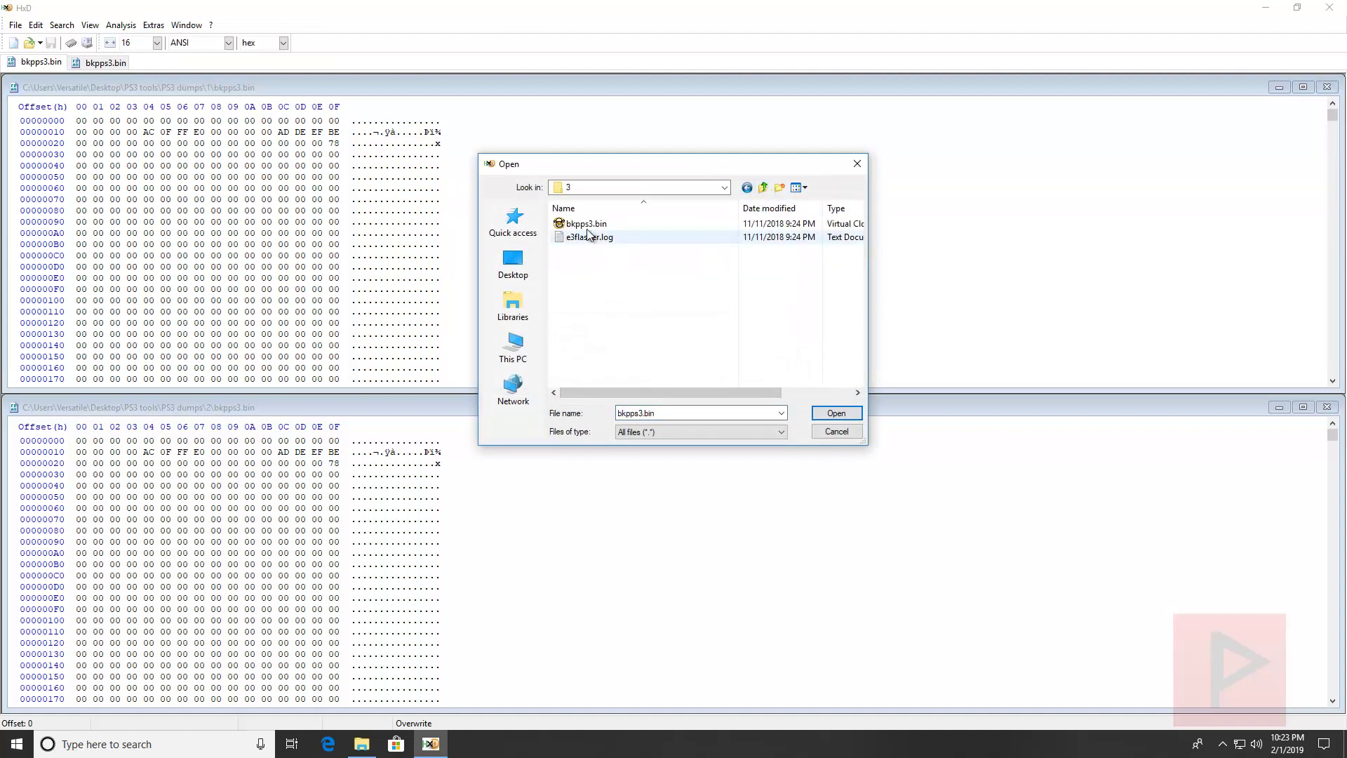
click(836, 413)
click(700, 417)
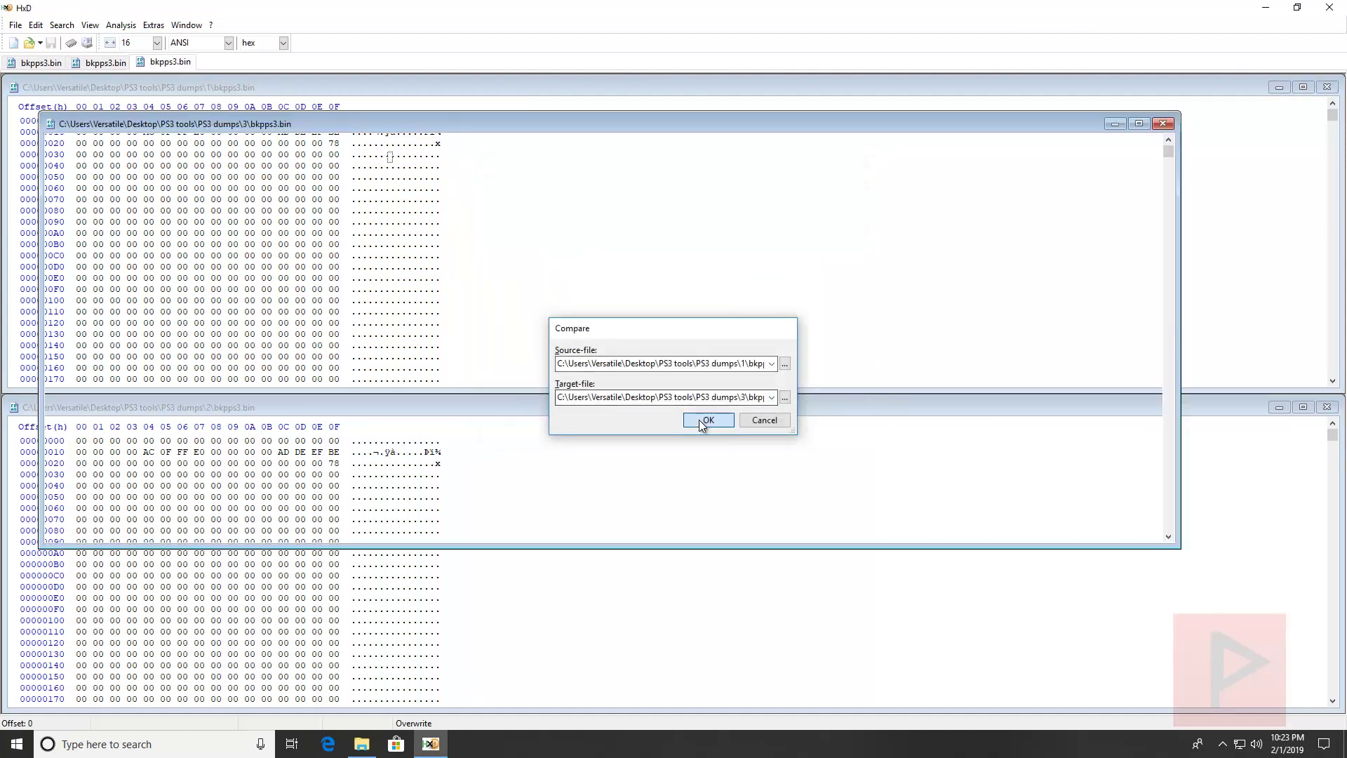
click(723, 419)
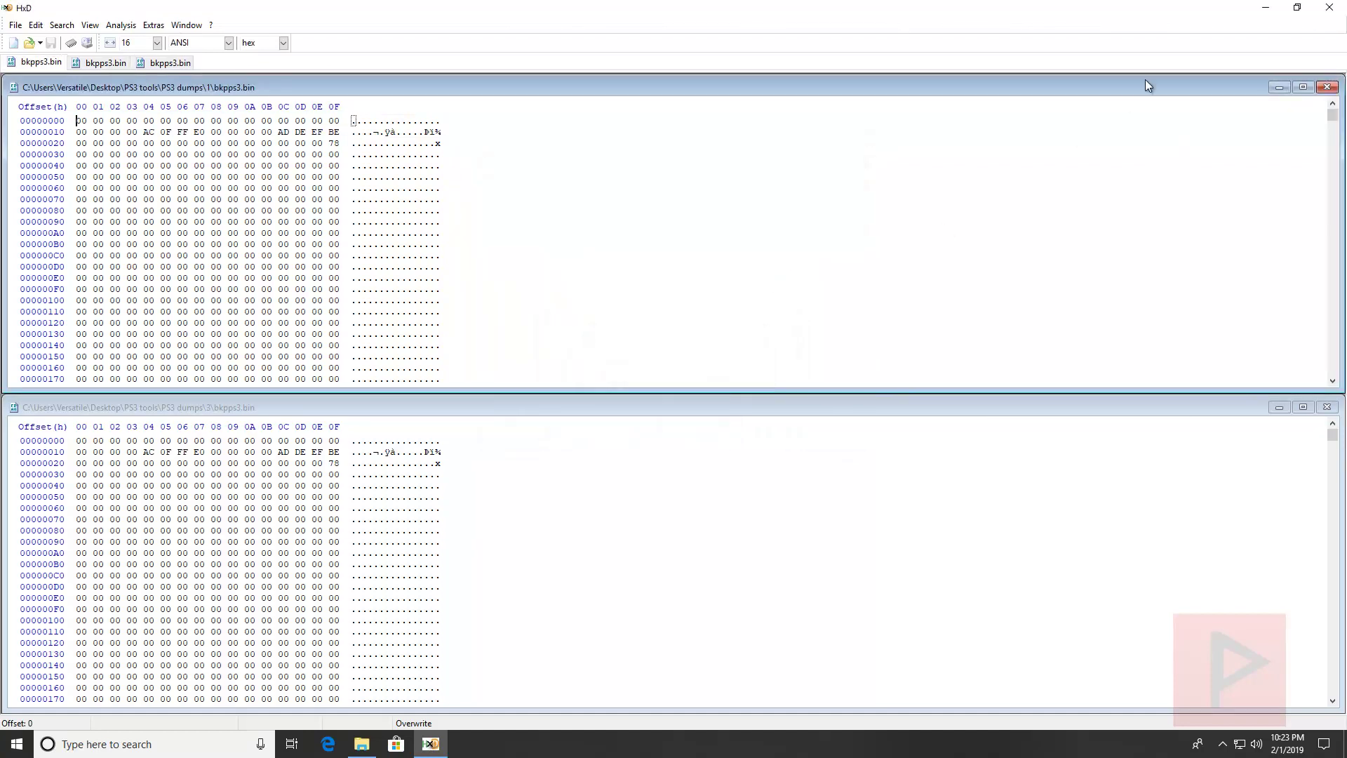
click(1330, 8)
Launch NorInspector.exe from the NorInspector001 folder and move its window clear of the file list.
click(14, 110)
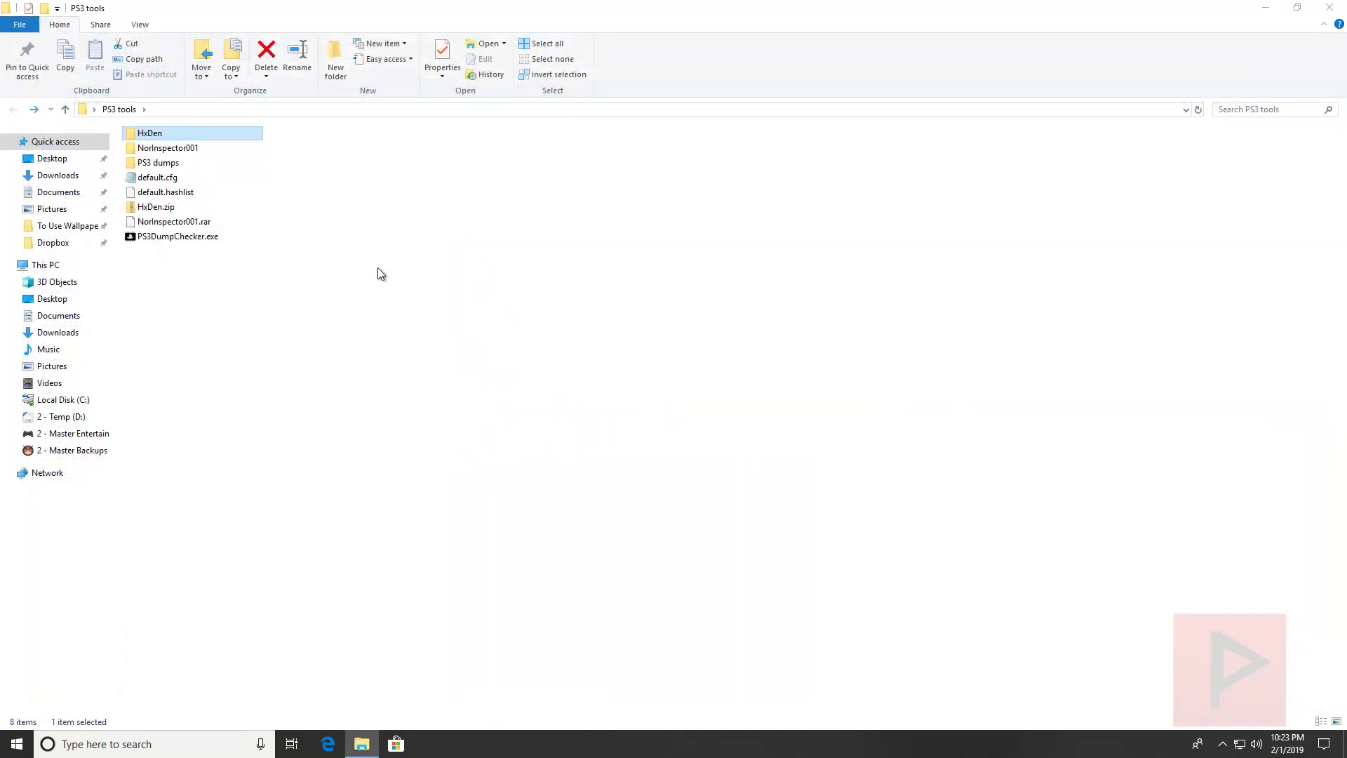
double_click(191, 147)
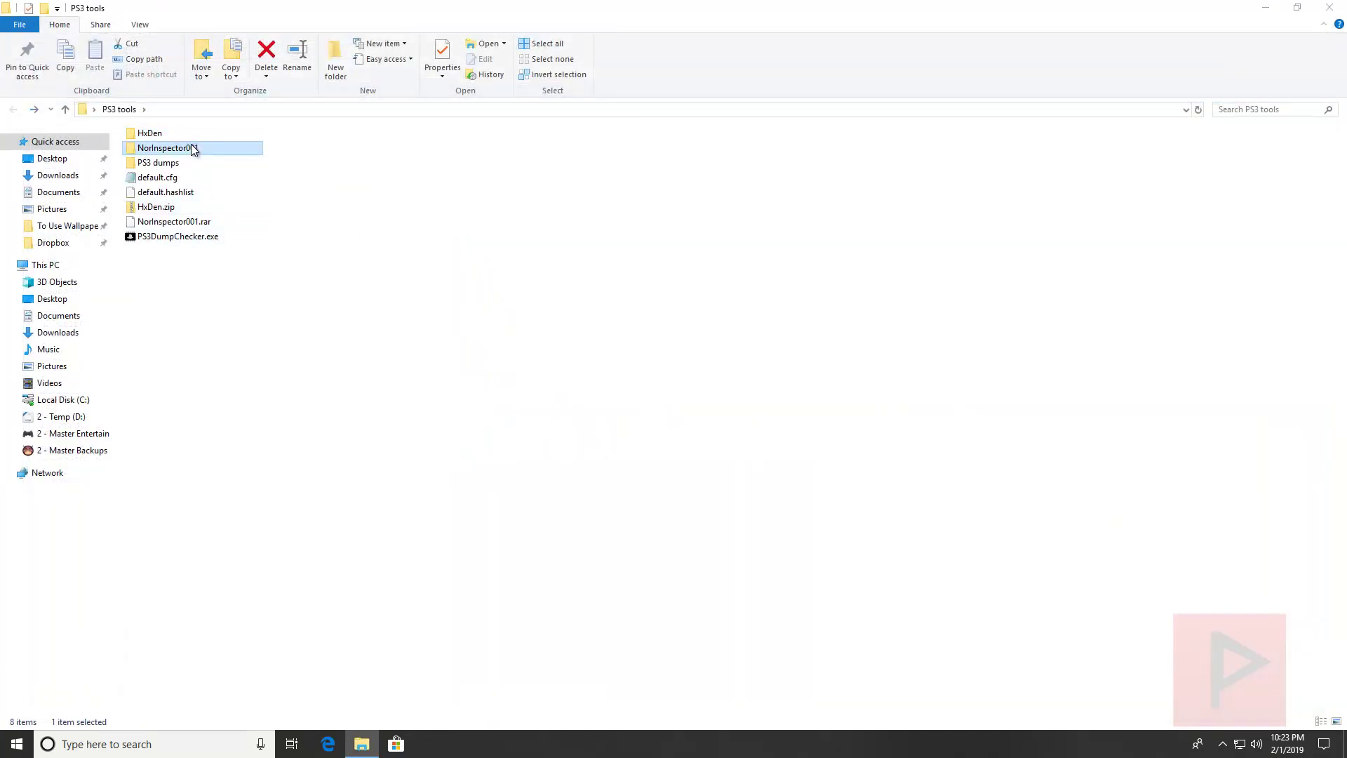
double_click(168, 133)
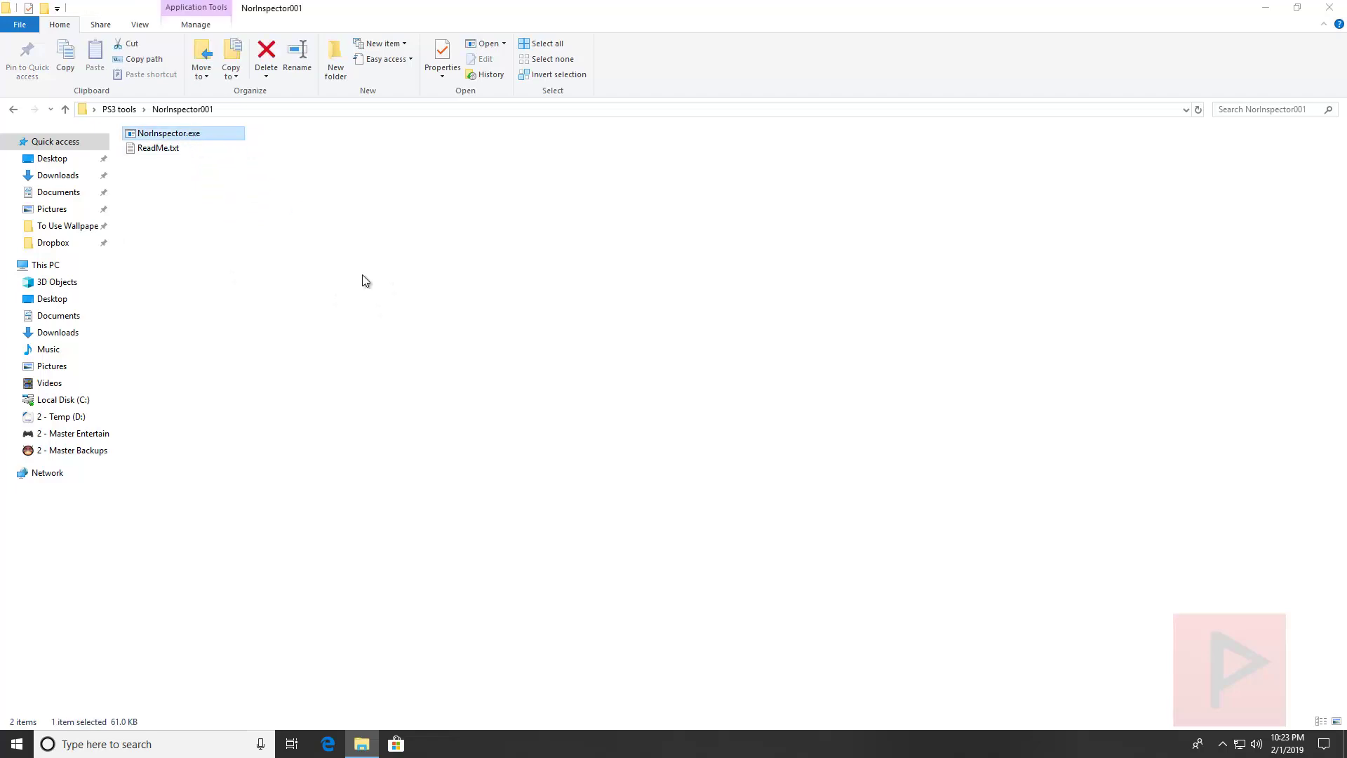
drag(713, 200, 858, 201)
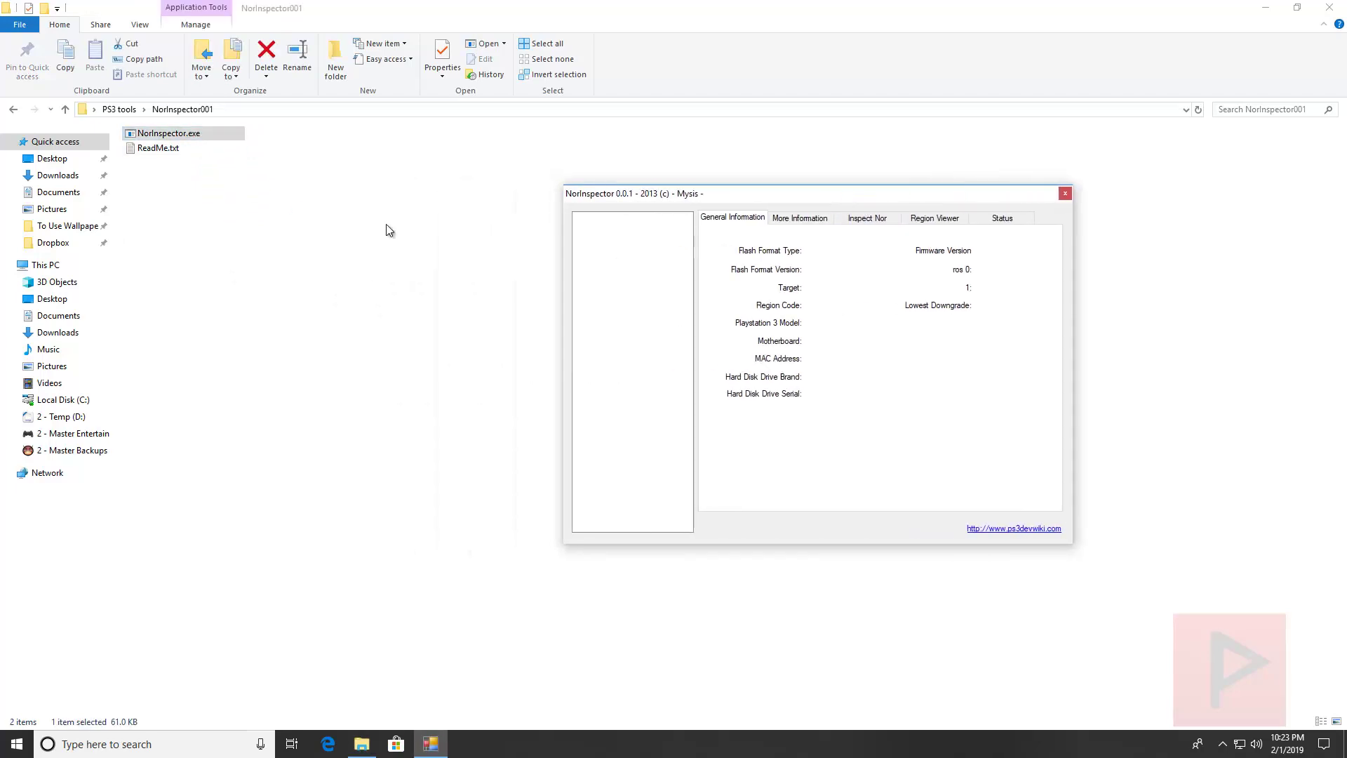
Load bkpps3.bin from PS3 dumps folder 1 into NorInspector.
click(13, 110)
double_click(159, 164)
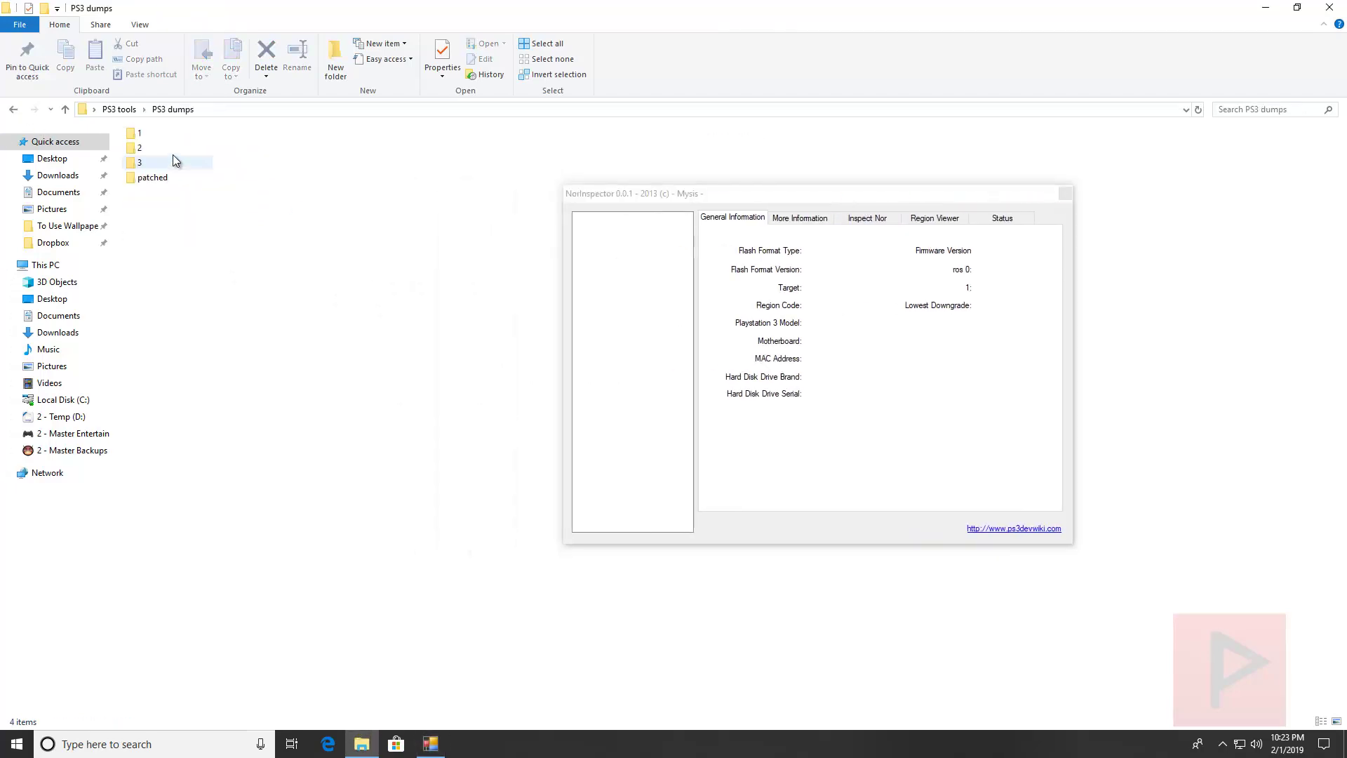
double_click(162, 133)
click(159, 133)
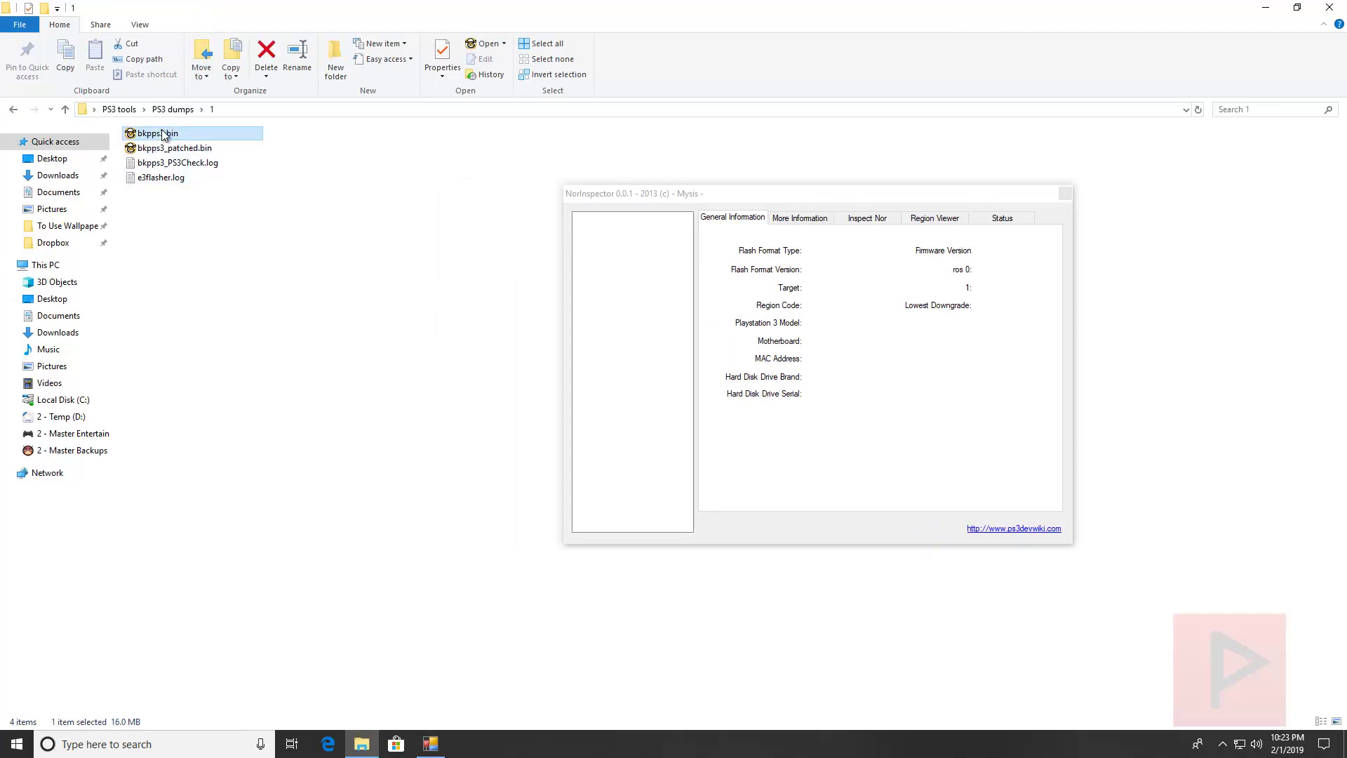
drag(159, 133, 672, 364)
drag(187, 135, 772, 361)
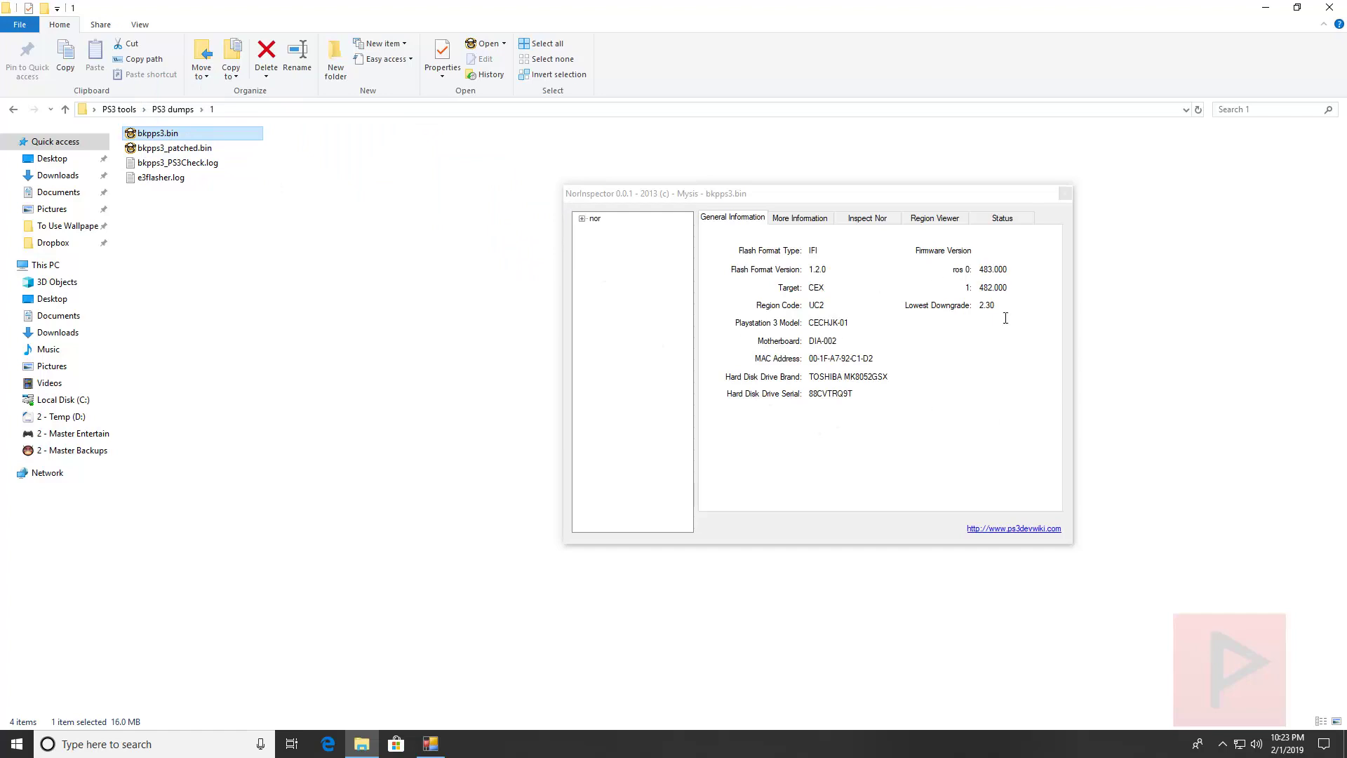
Examine the dump's parsing status log down to its end and close NorInspector.
click(1008, 219)
drag(1048, 261, 1054, 465)
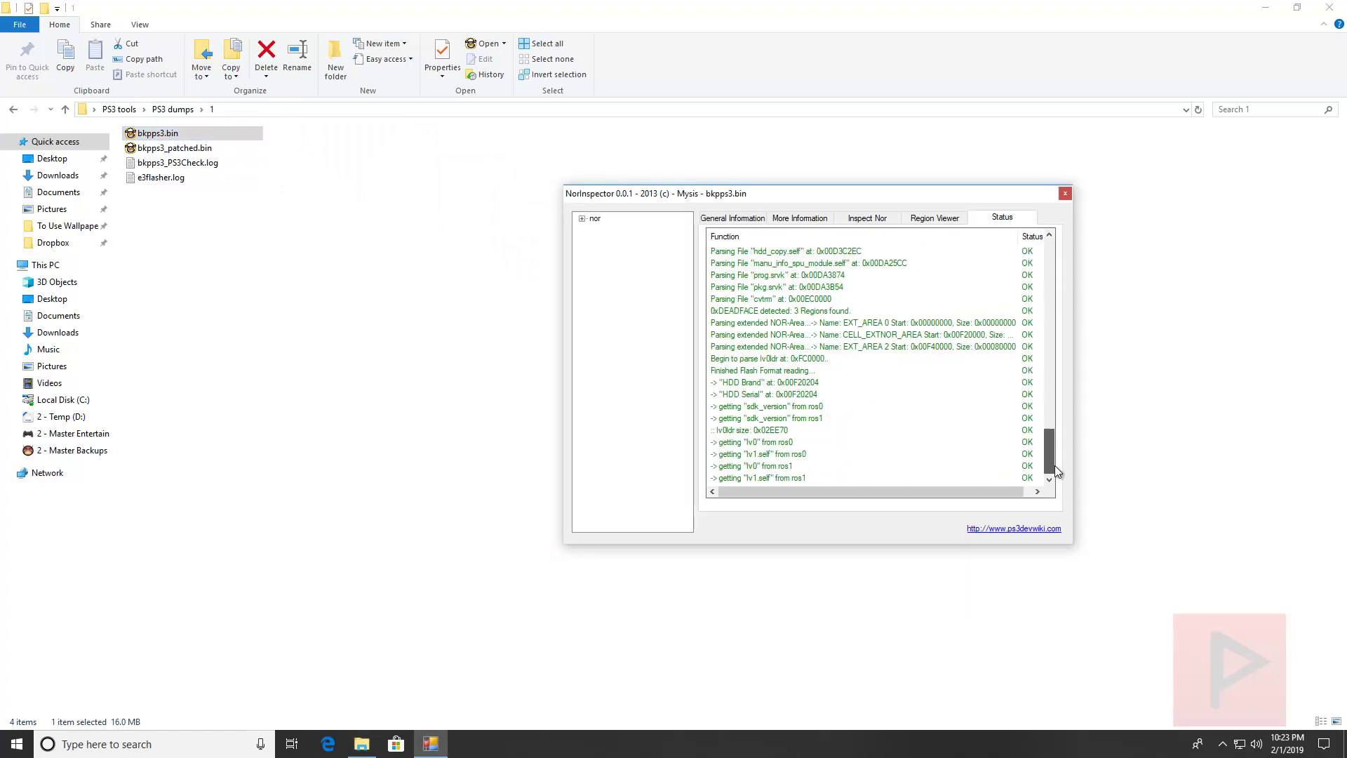
click(1065, 194)
click(517, 372)
Run PS3DumpChecker.exe from the PS3 tools folder, accept its terms notice, and move its window clear of the file list.
click(13, 110)
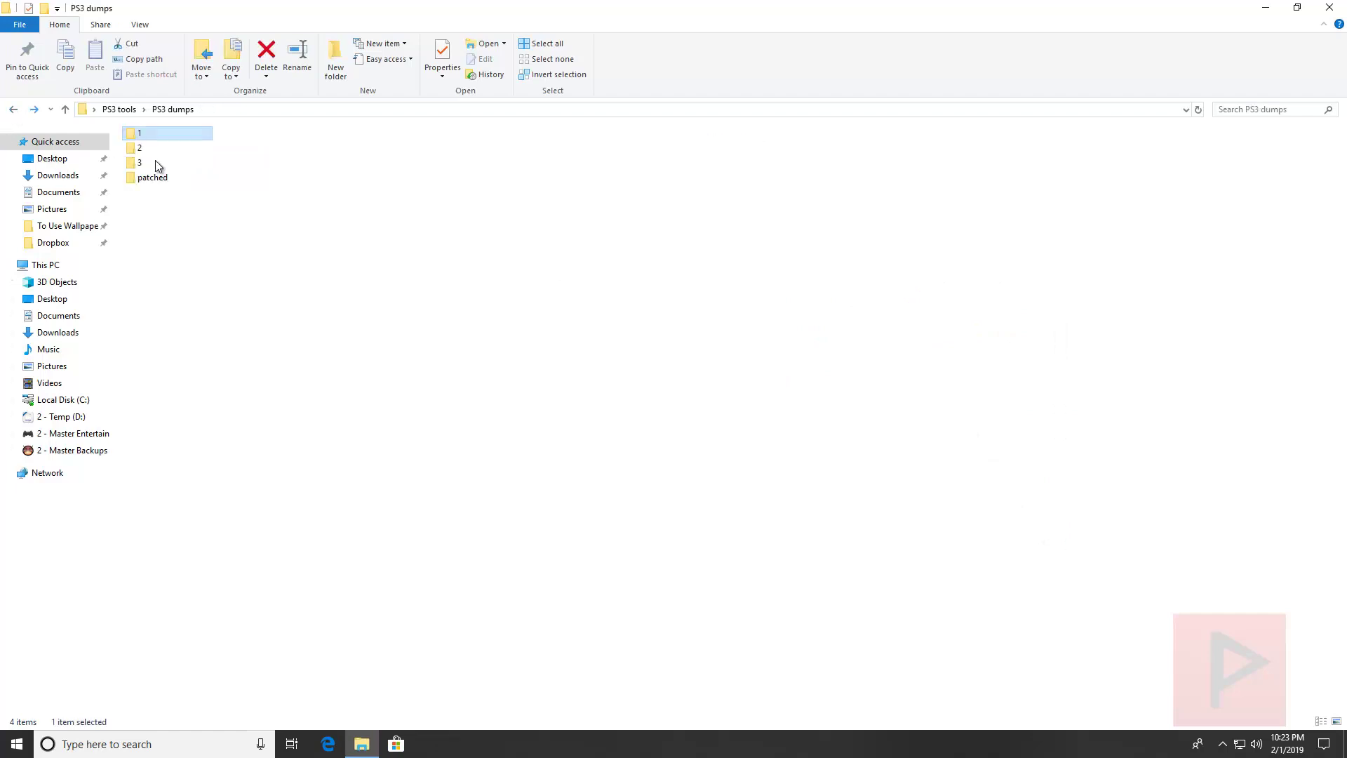
click(14, 110)
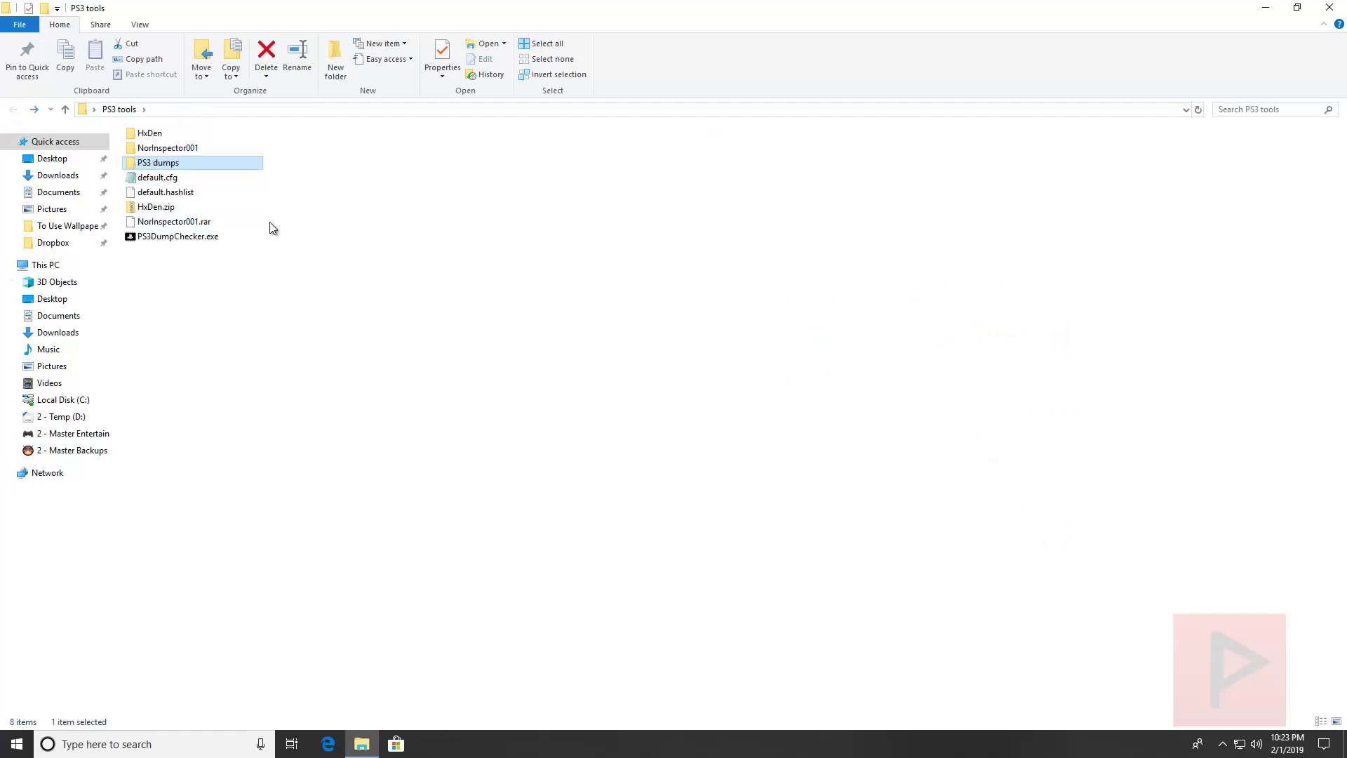
double_click(200, 243)
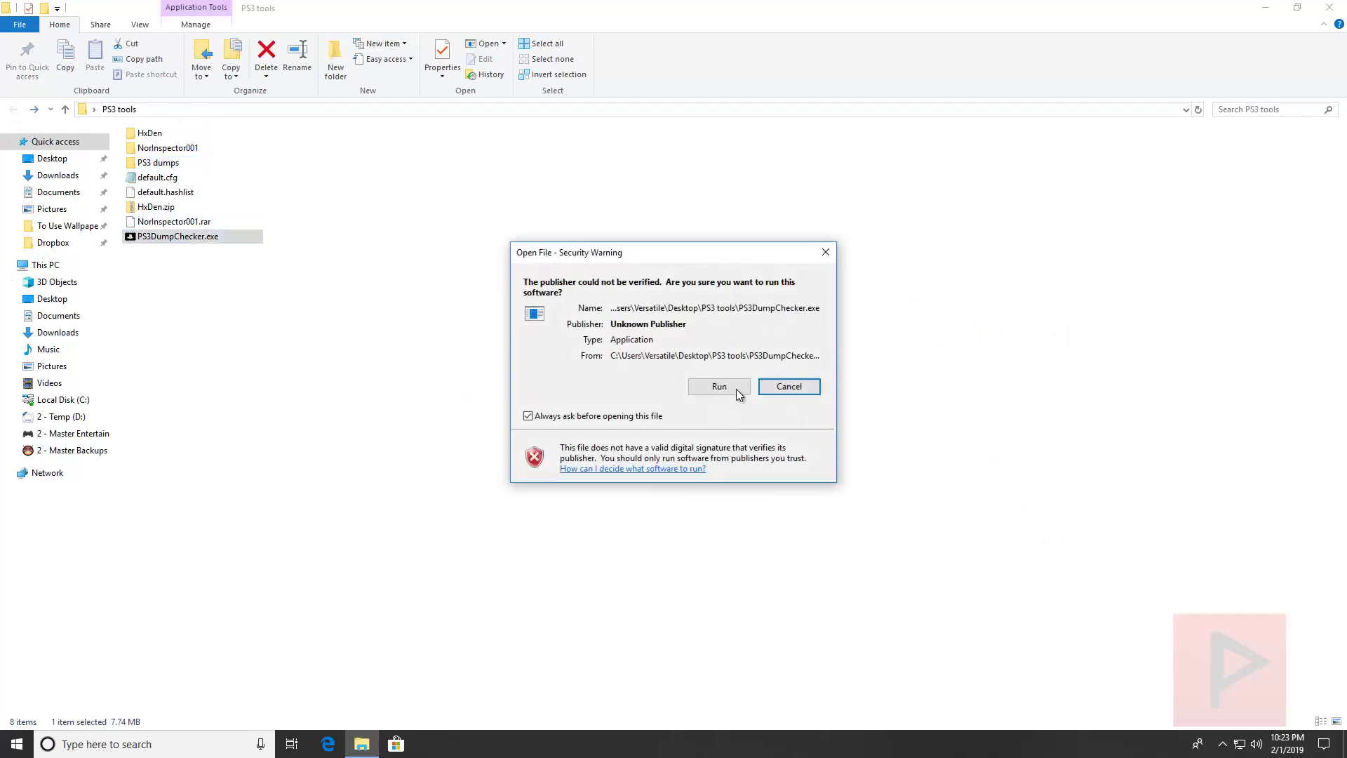
click(722, 387)
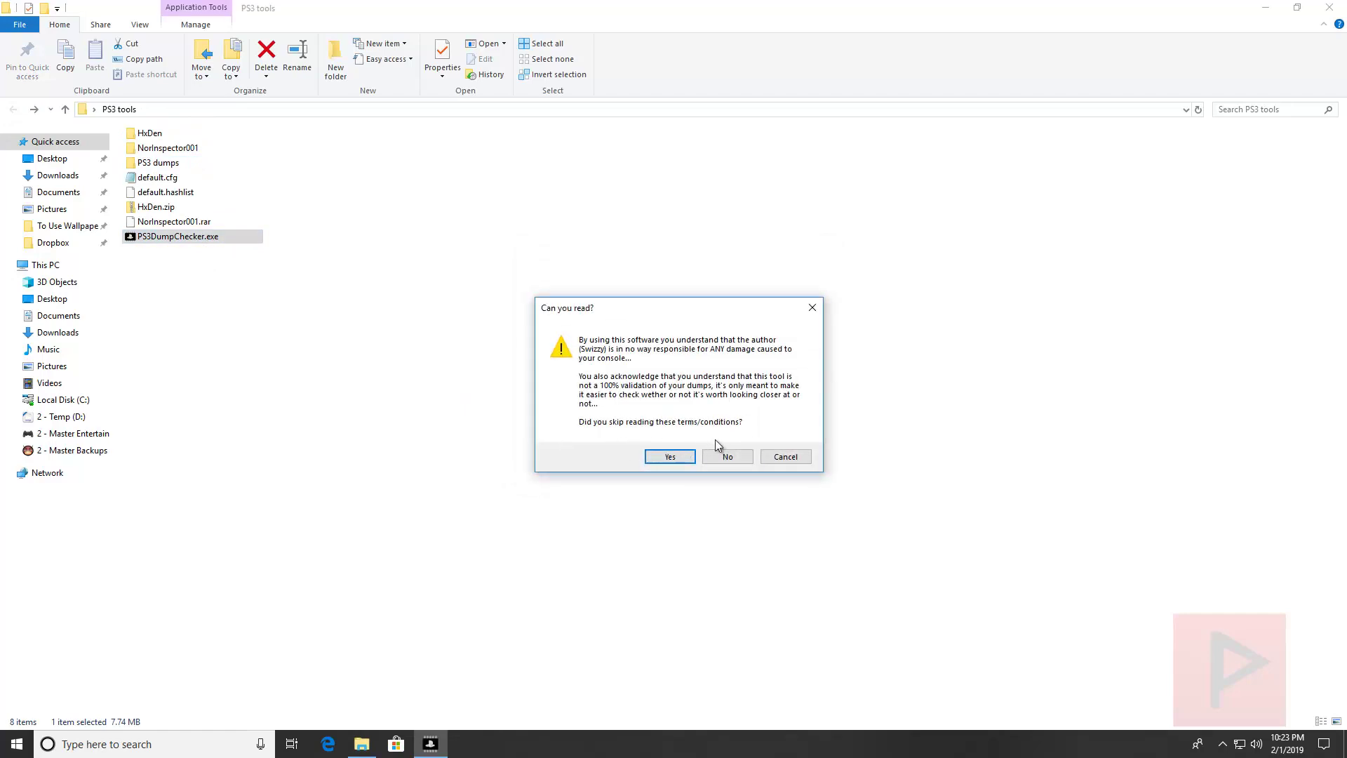
click(722, 460)
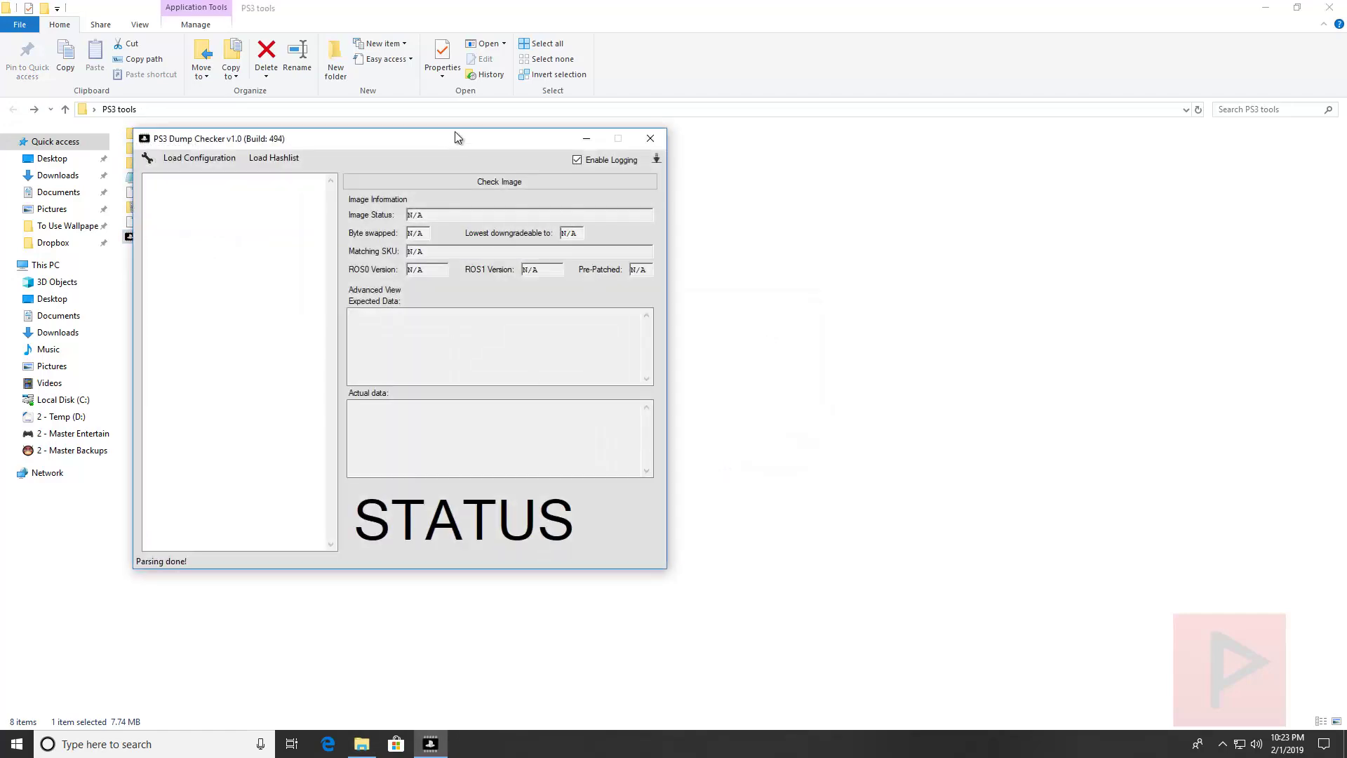
drag(457, 136, 706, 166)
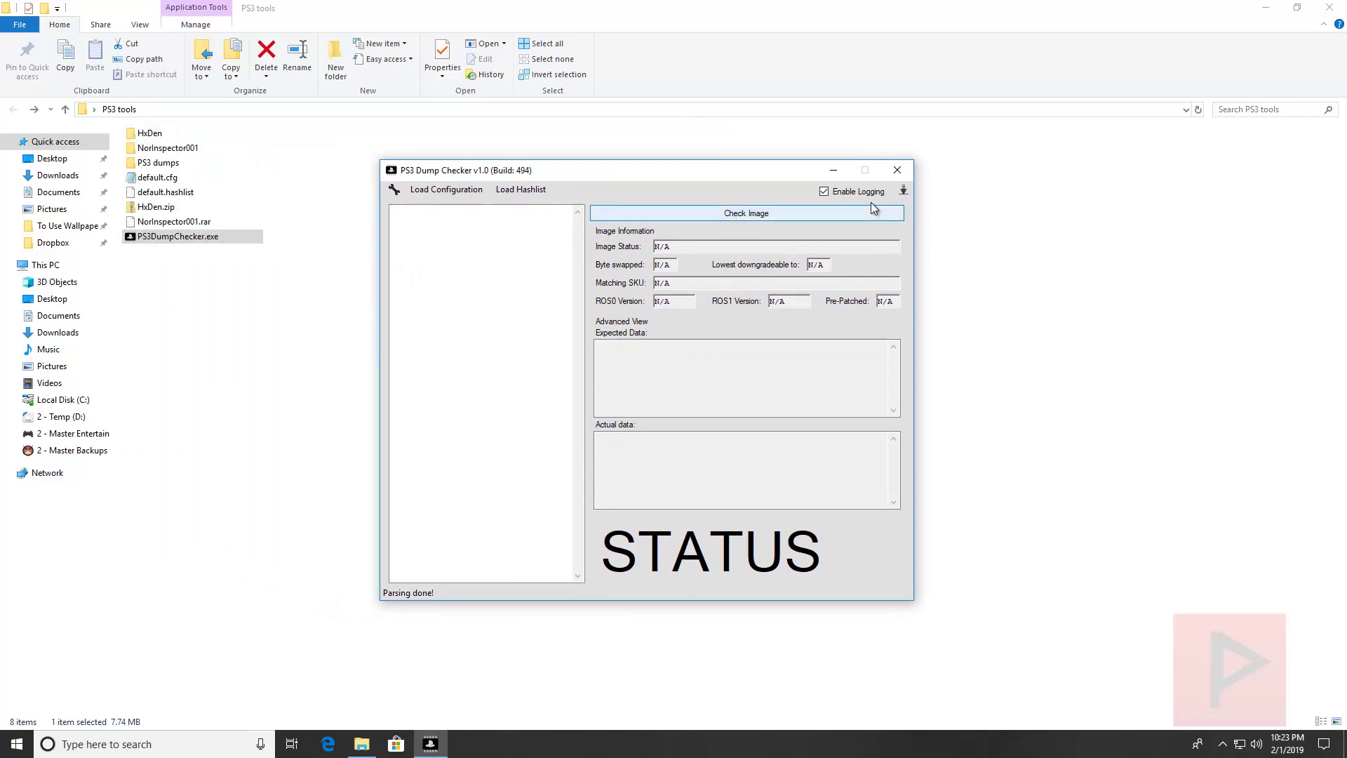
Check online for the latest configuration, hashlist and PS3 Dump Checker build, and close the update form.
click(904, 192)
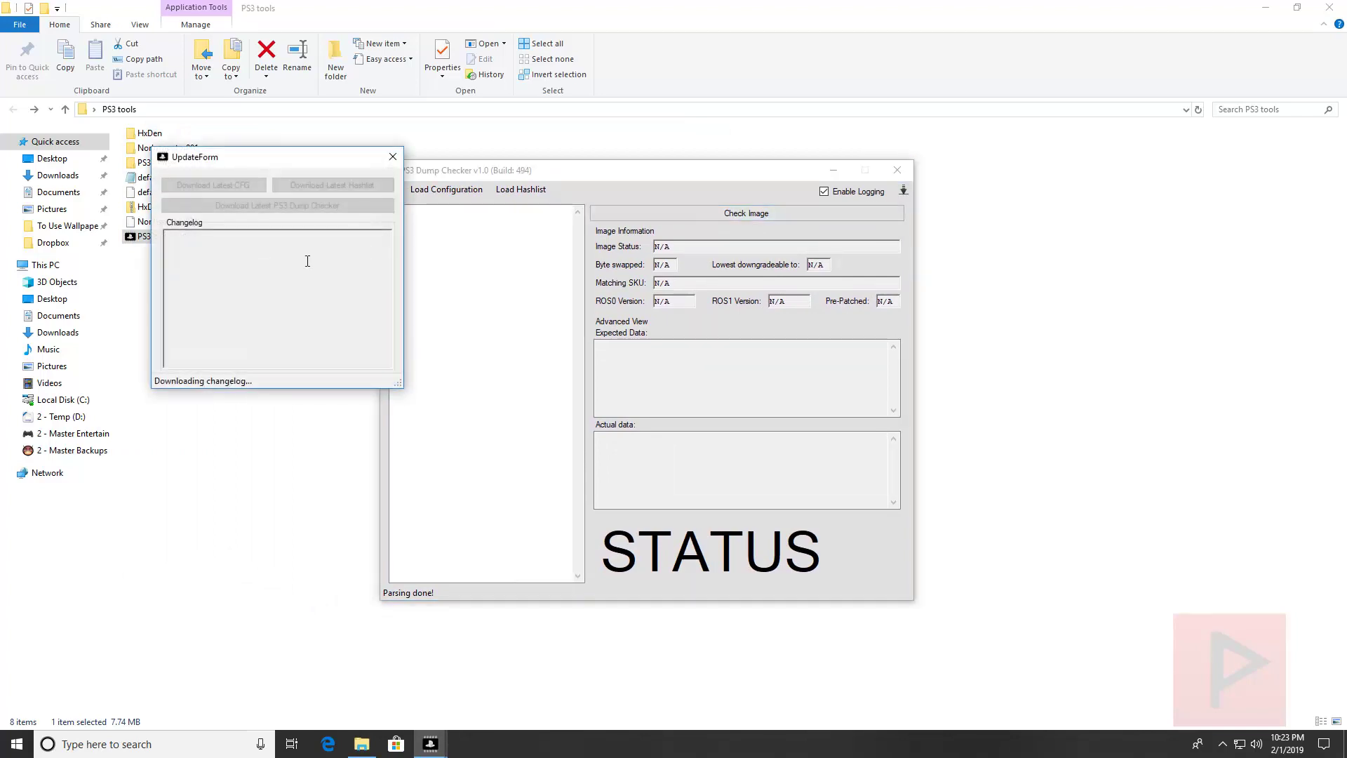
click(231, 188)
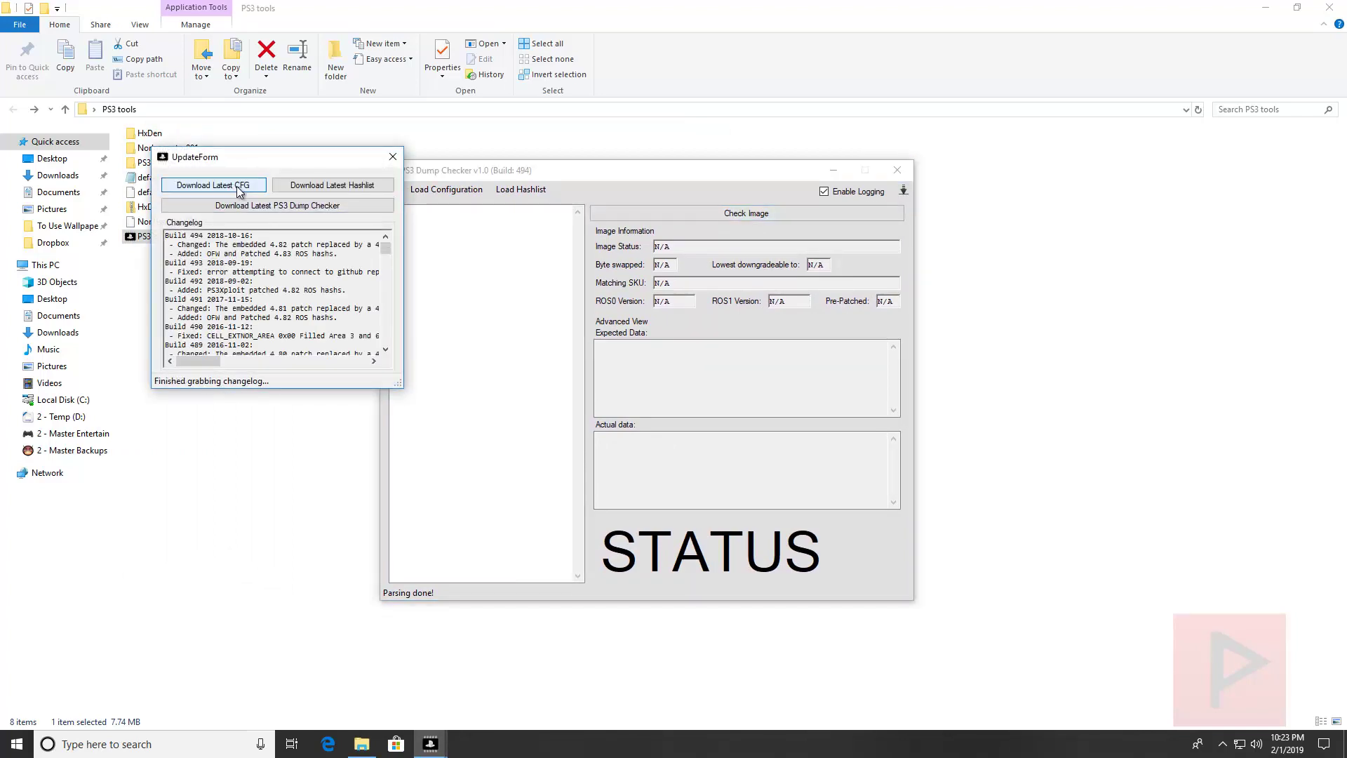
click(364, 186)
click(727, 412)
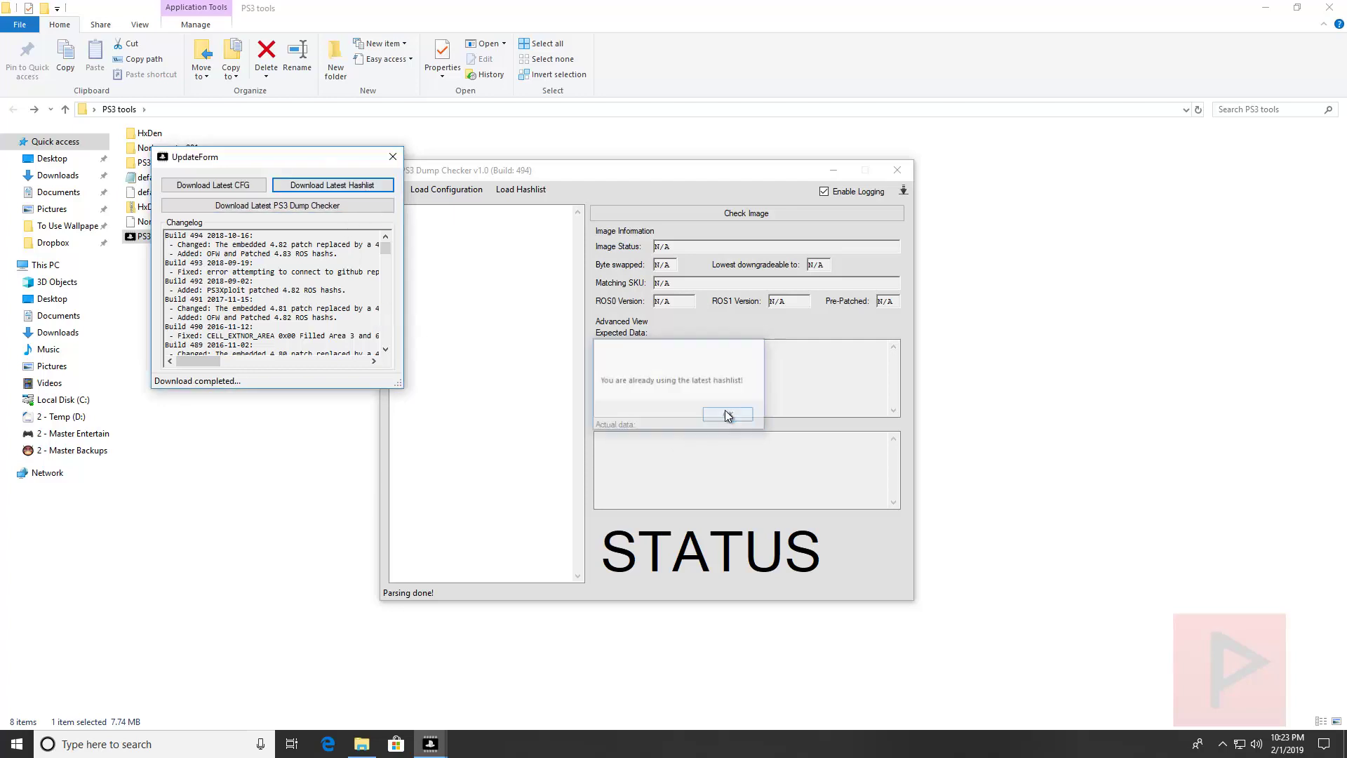
click(279, 211)
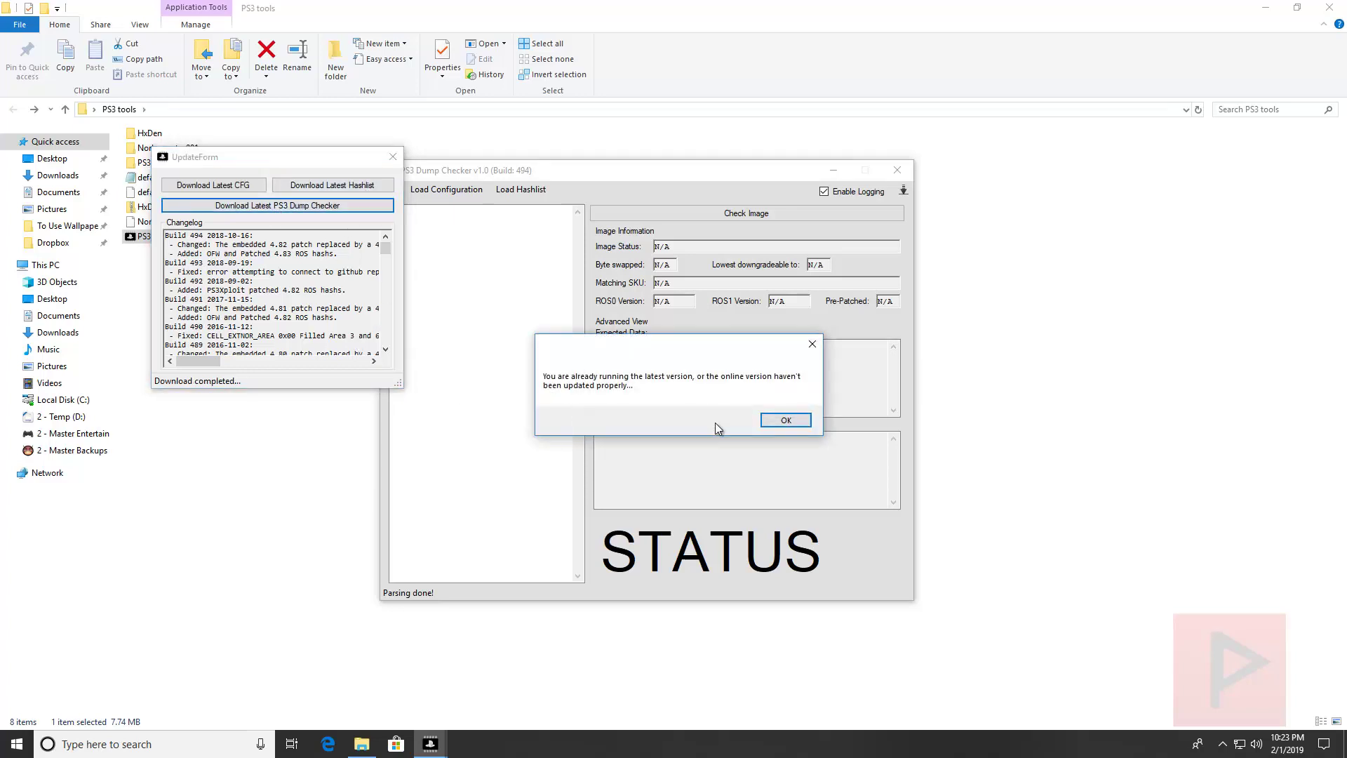
click(787, 420)
click(393, 157)
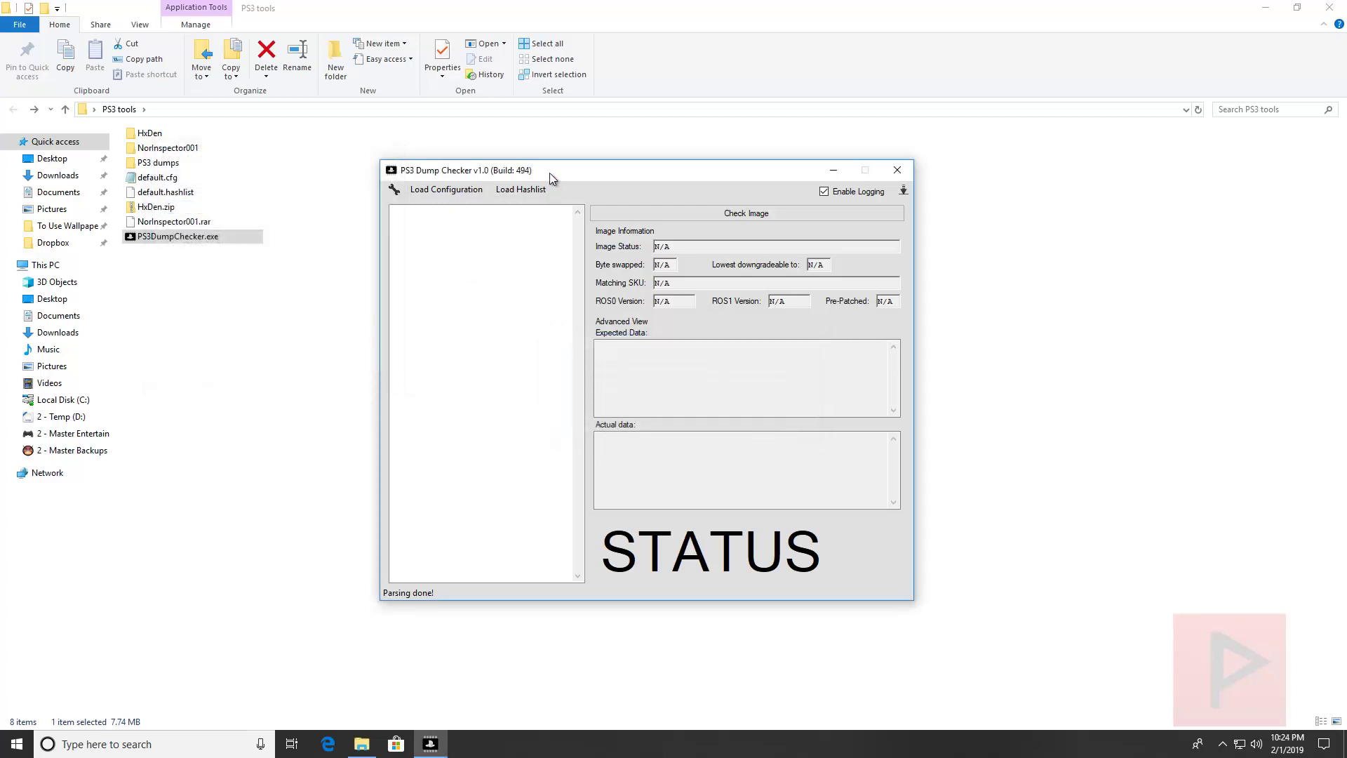
Load bkpps3.bin from PS3 dumps folder 1 into PS3 Dump Checker for validation.
drag(549, 170, 621, 153)
double_click(157, 162)
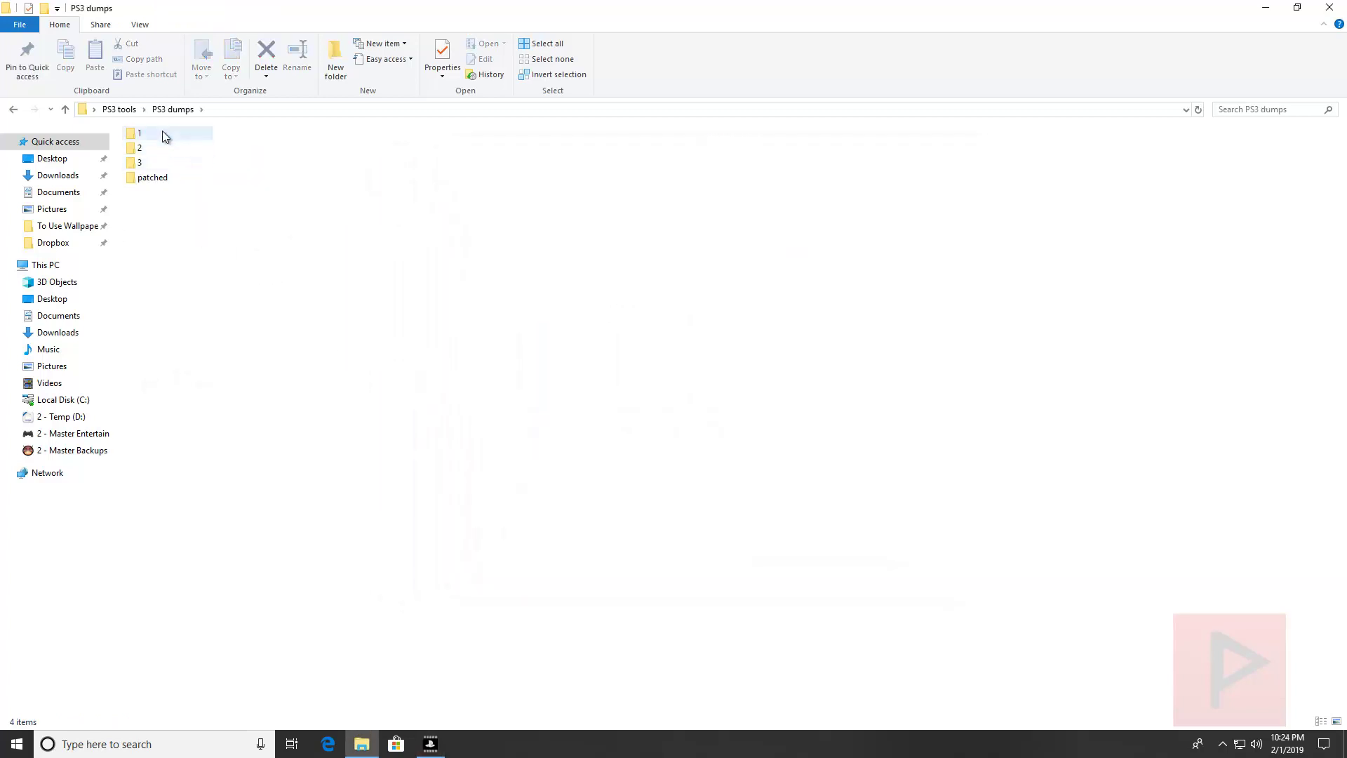
double_click(162, 132)
click(430, 742)
drag(157, 133, 515, 266)
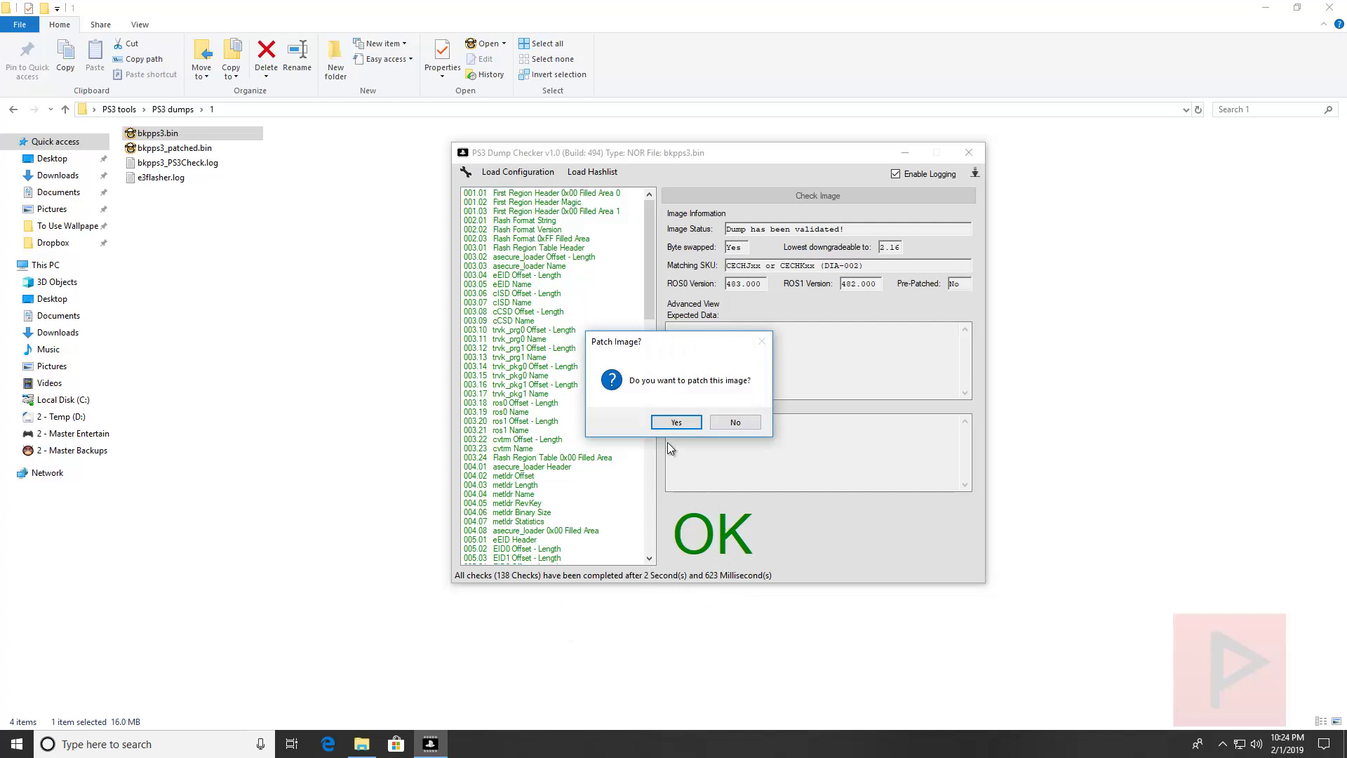
Patch the validated bkpps3.bin image and close PS3 Dump Checker.
click(679, 423)
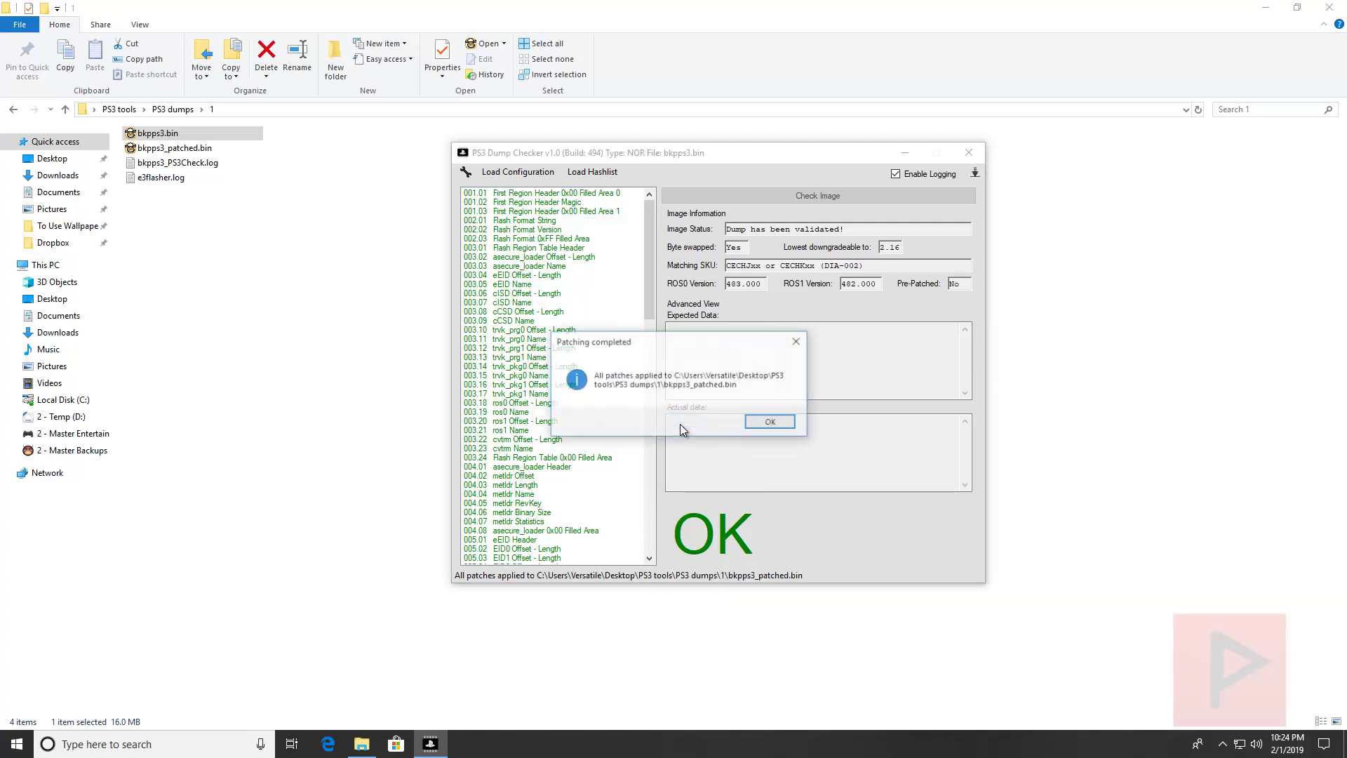
click(773, 422)
click(970, 152)
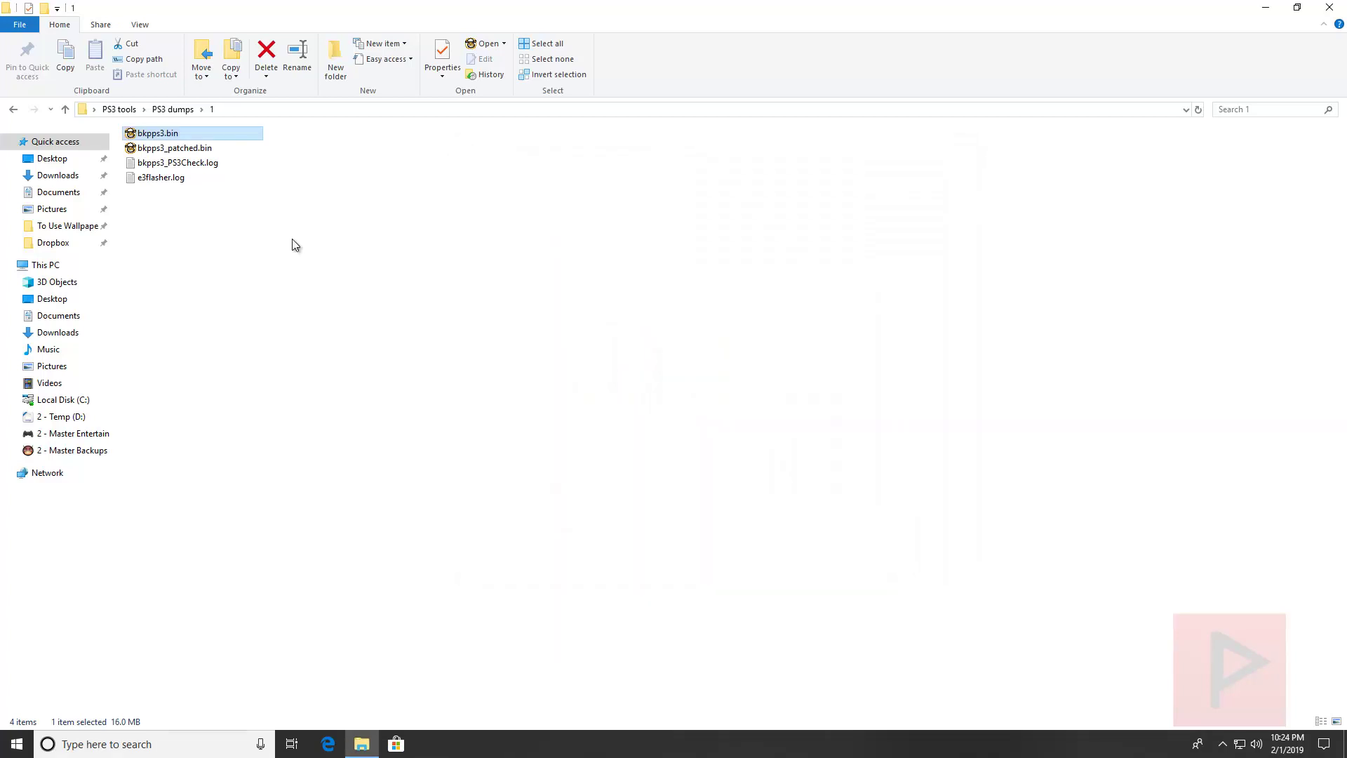
Examine bkpps3_patched.bin in dump folder 1 and the bkpps3.bin copy in the patched folder, and close the file window.
click(292, 239)
click(21, 111)
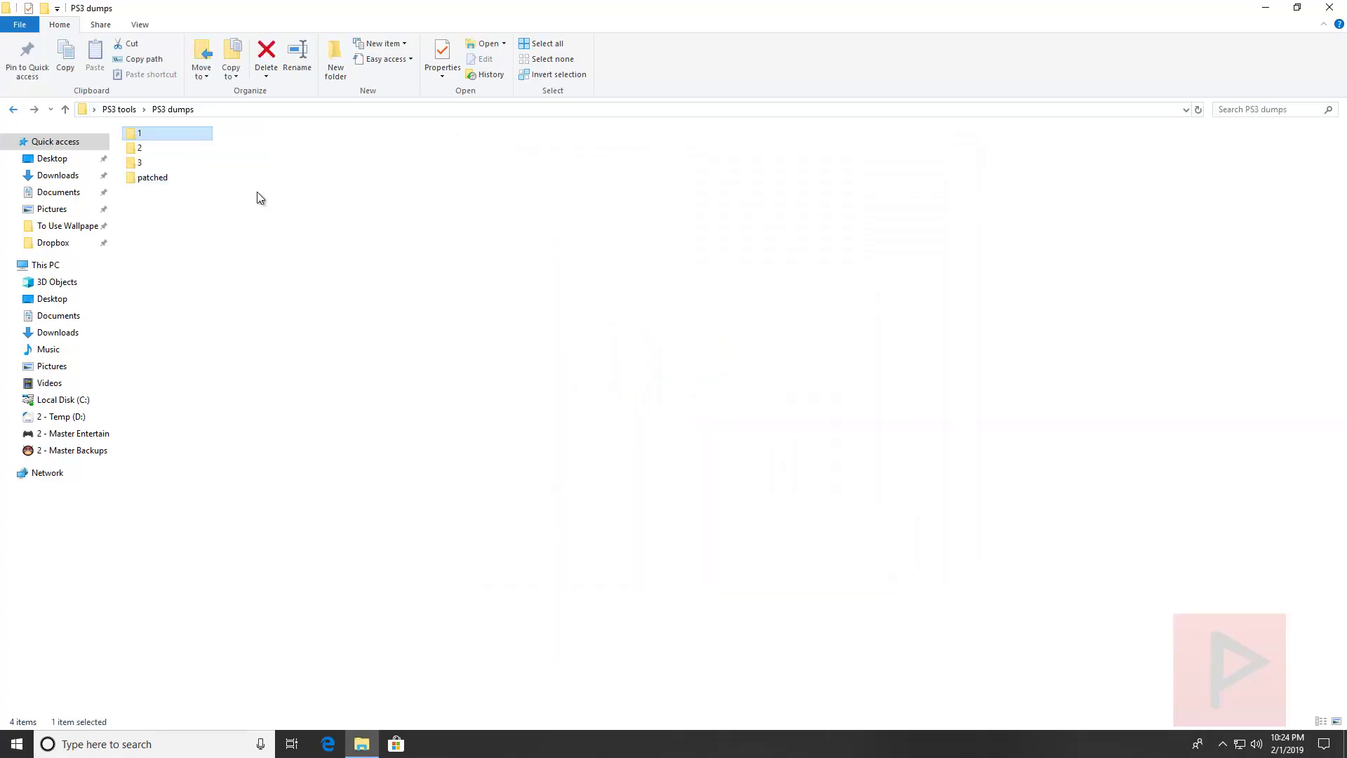
double_click(144, 177)
click(168, 138)
click(13, 110)
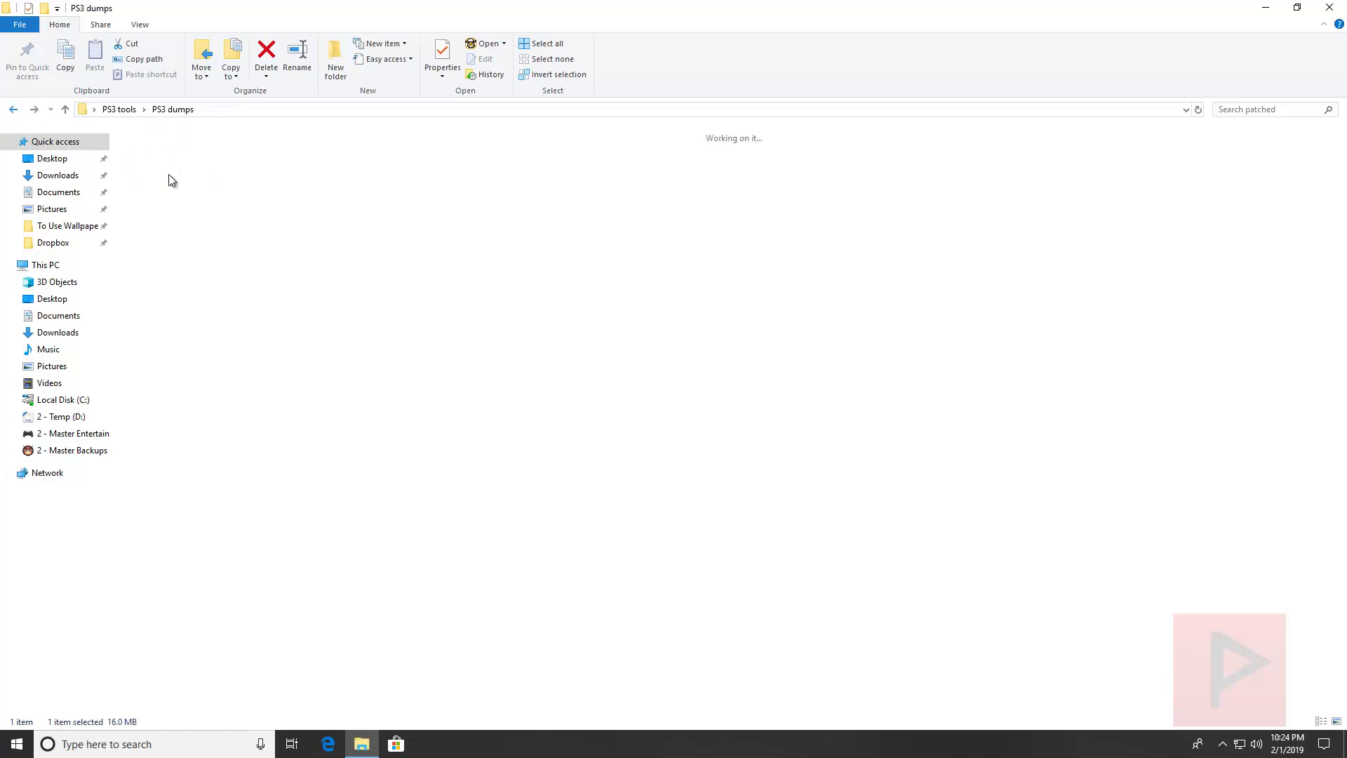
double_click(145, 135)
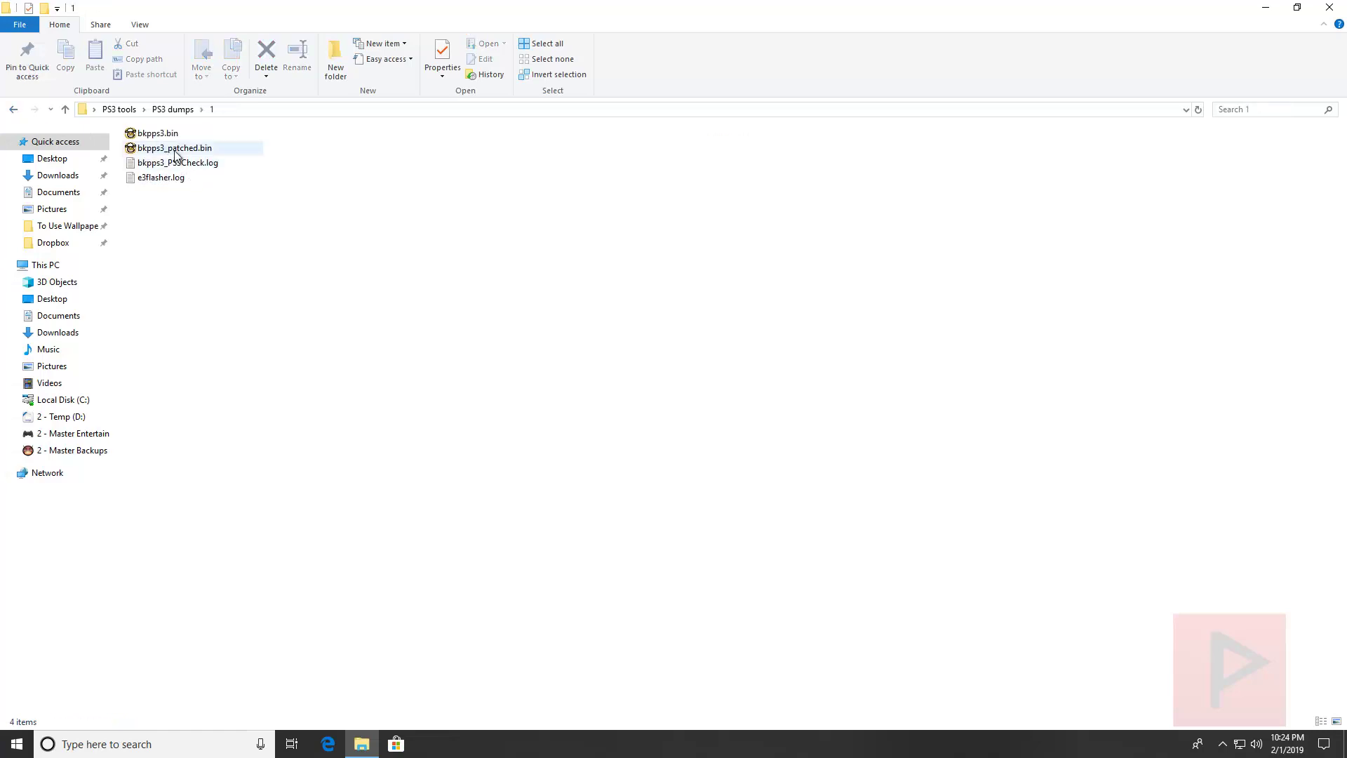
click(191, 152)
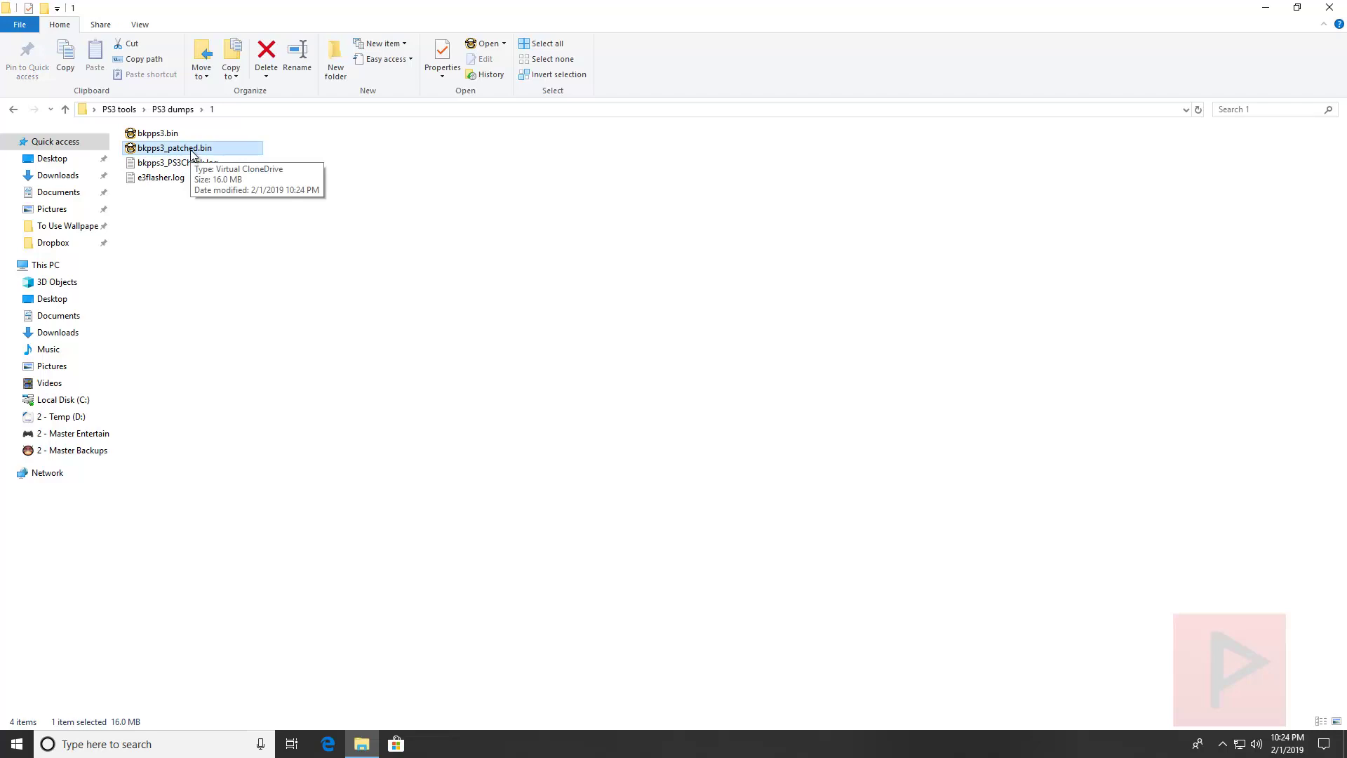
click(13, 109)
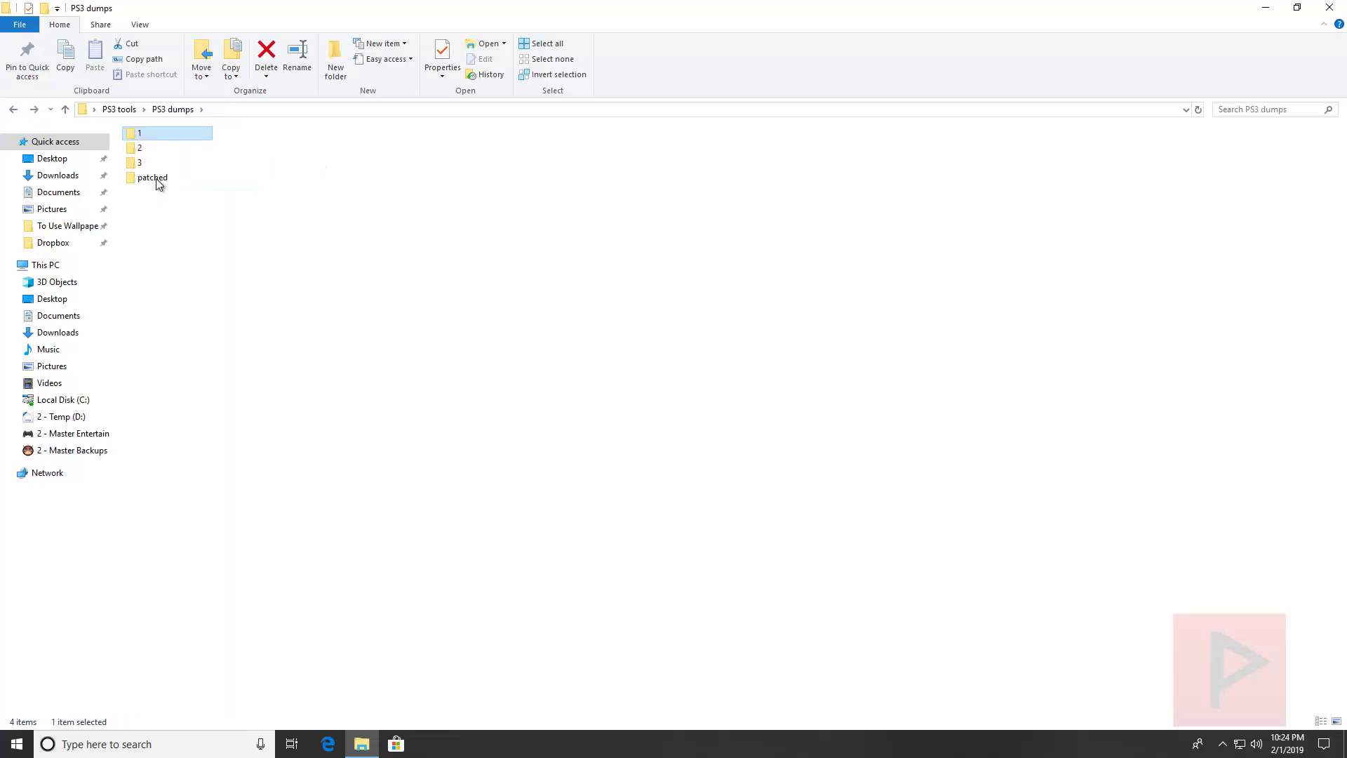
double_click(154, 178)
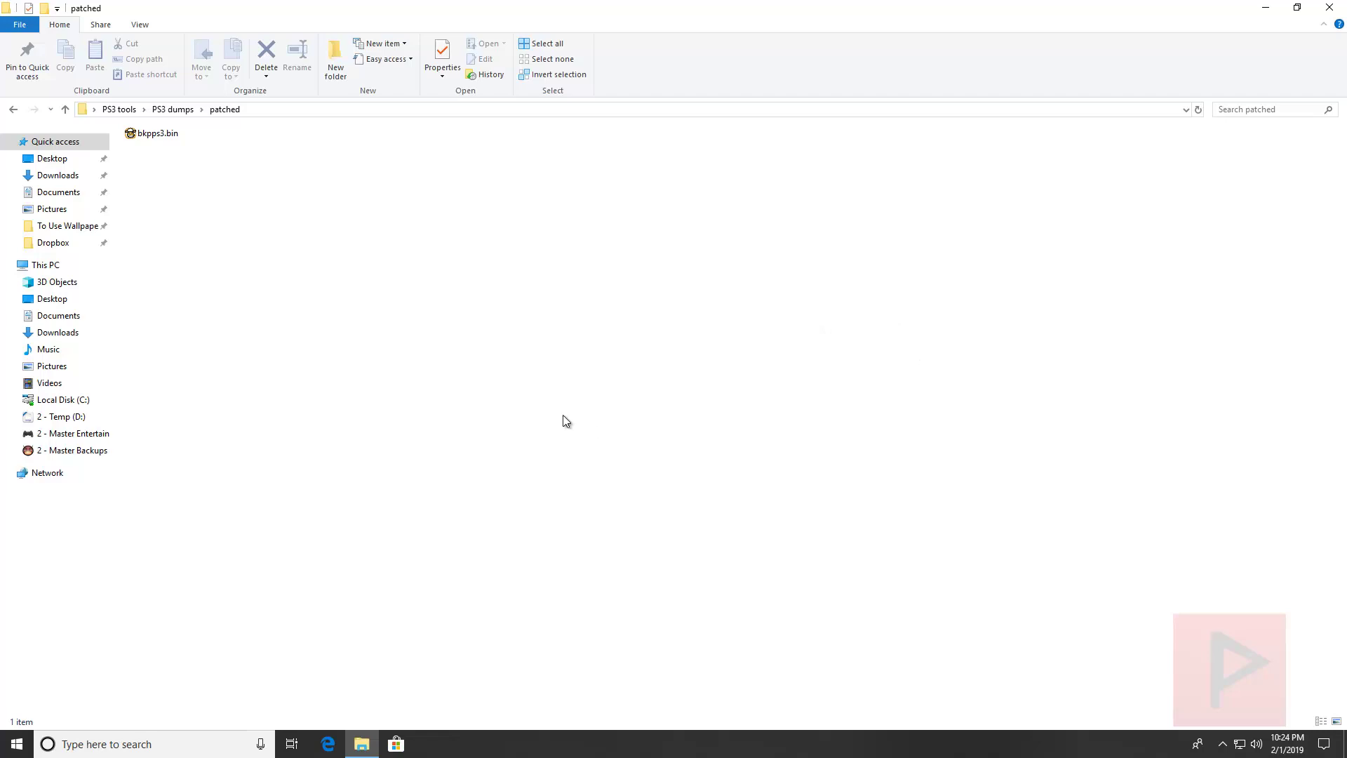
click(1330, 9)
drag(124, 168, 227, 278)
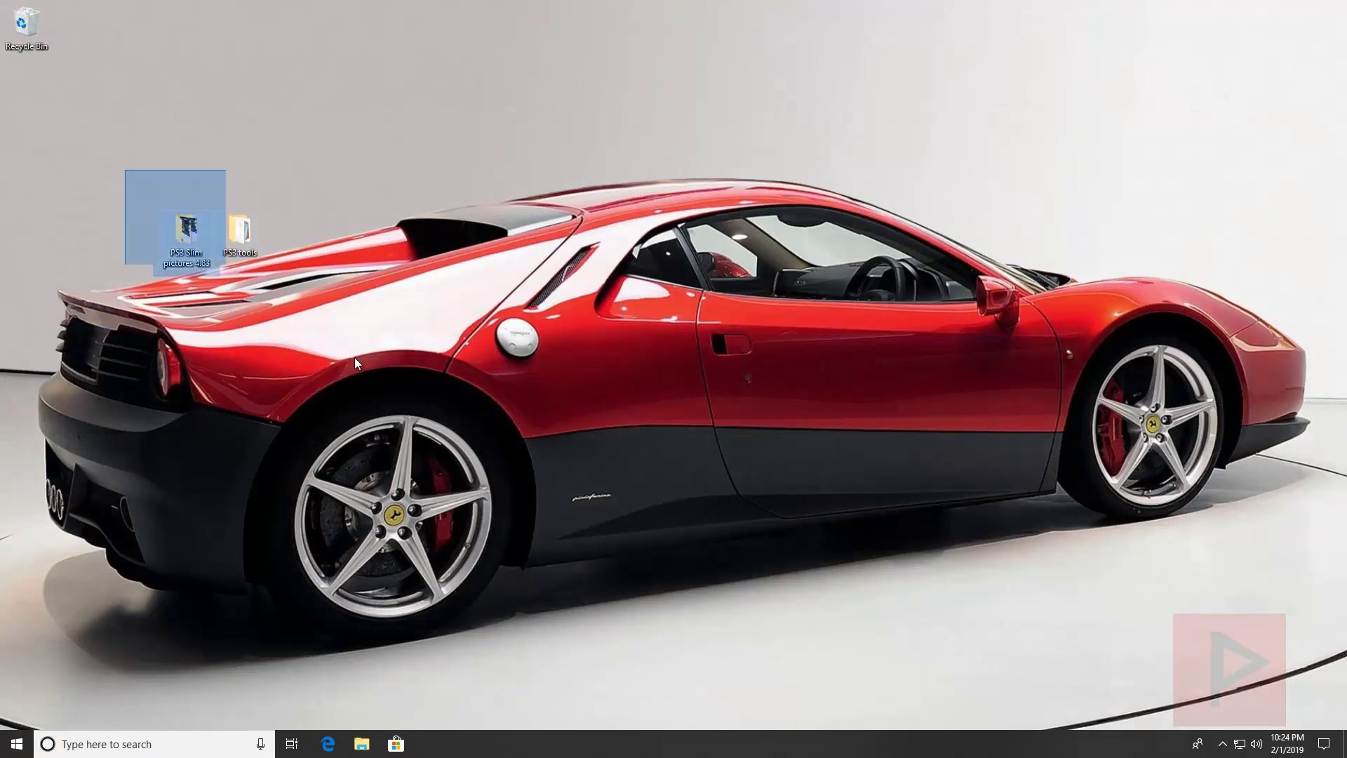
drag(239, 232, 616, 370)
click(790, 394)
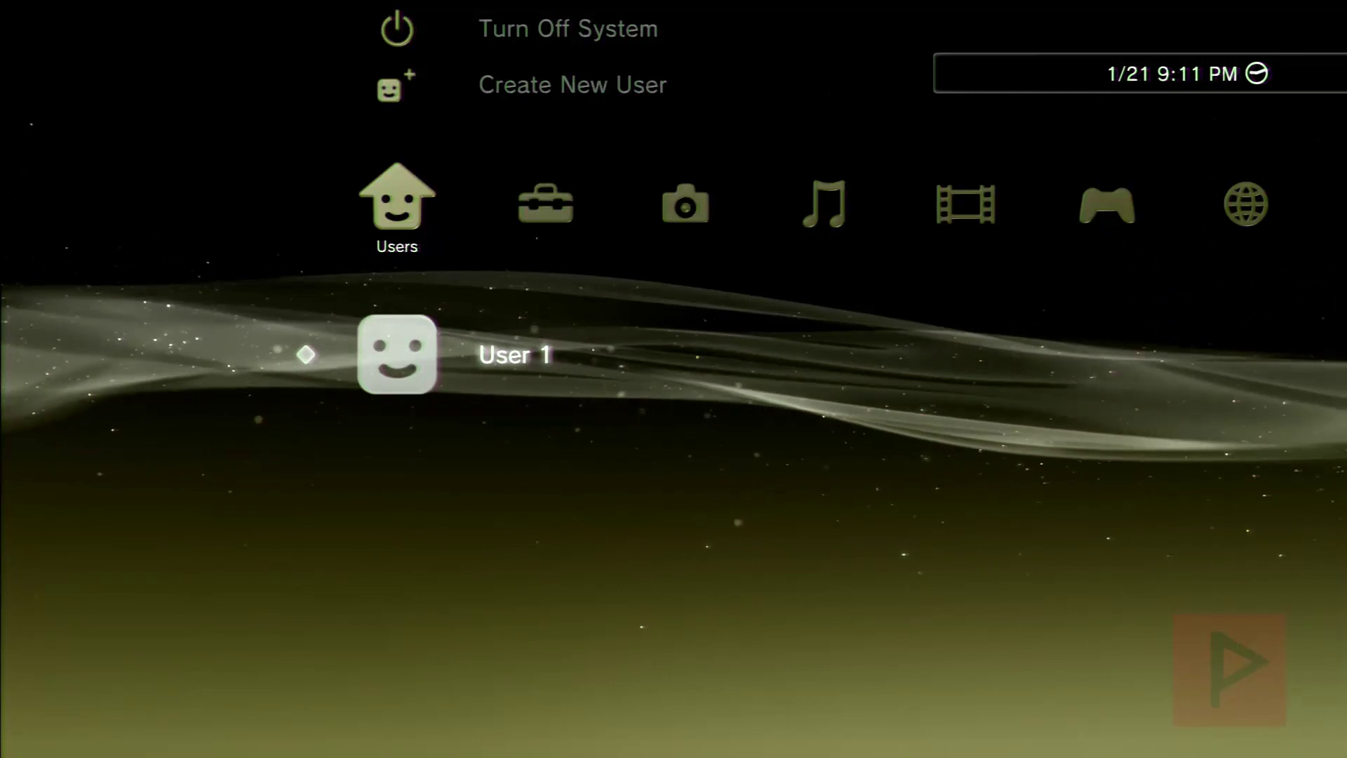
Examine the console's System Information under System Settings and return to the Settings category.
key(Right)
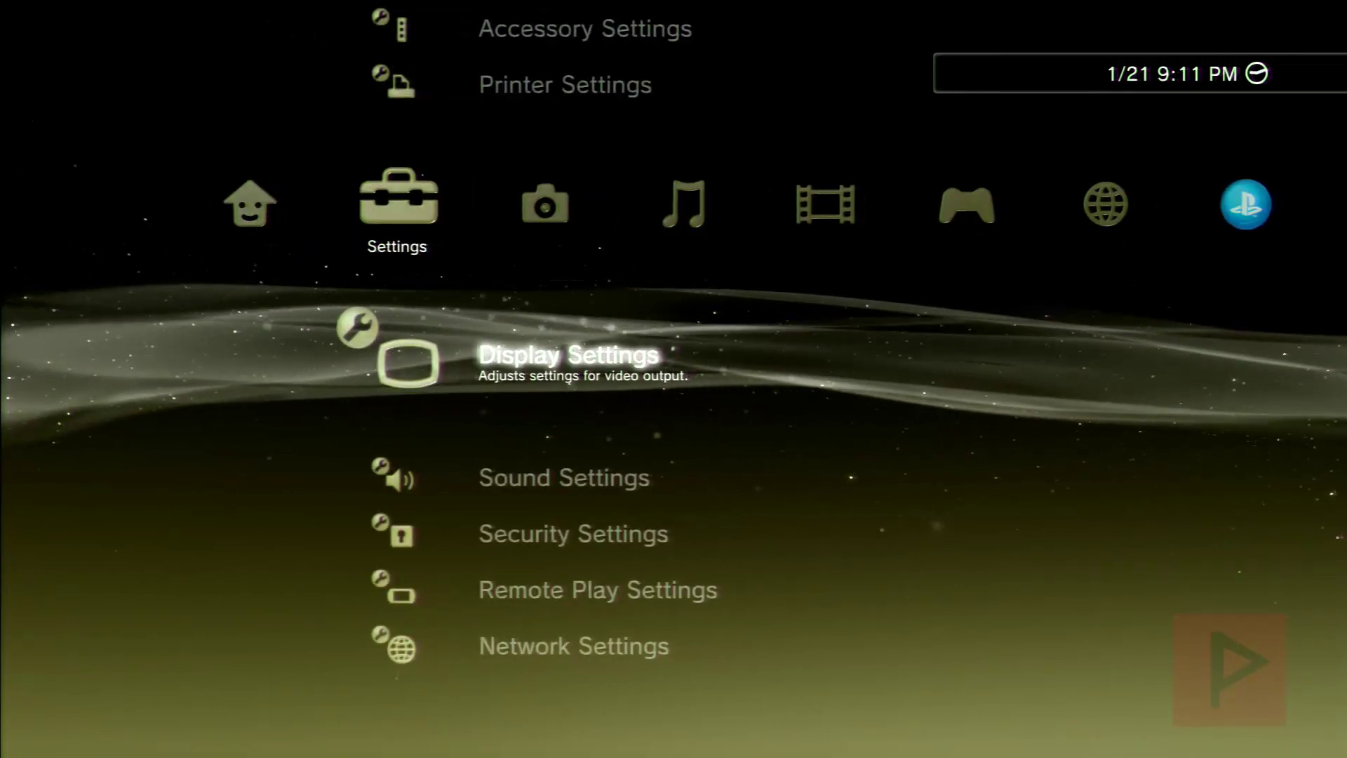
key(Up)
key(Up)
key(Up)
key(Up)
key(Up)
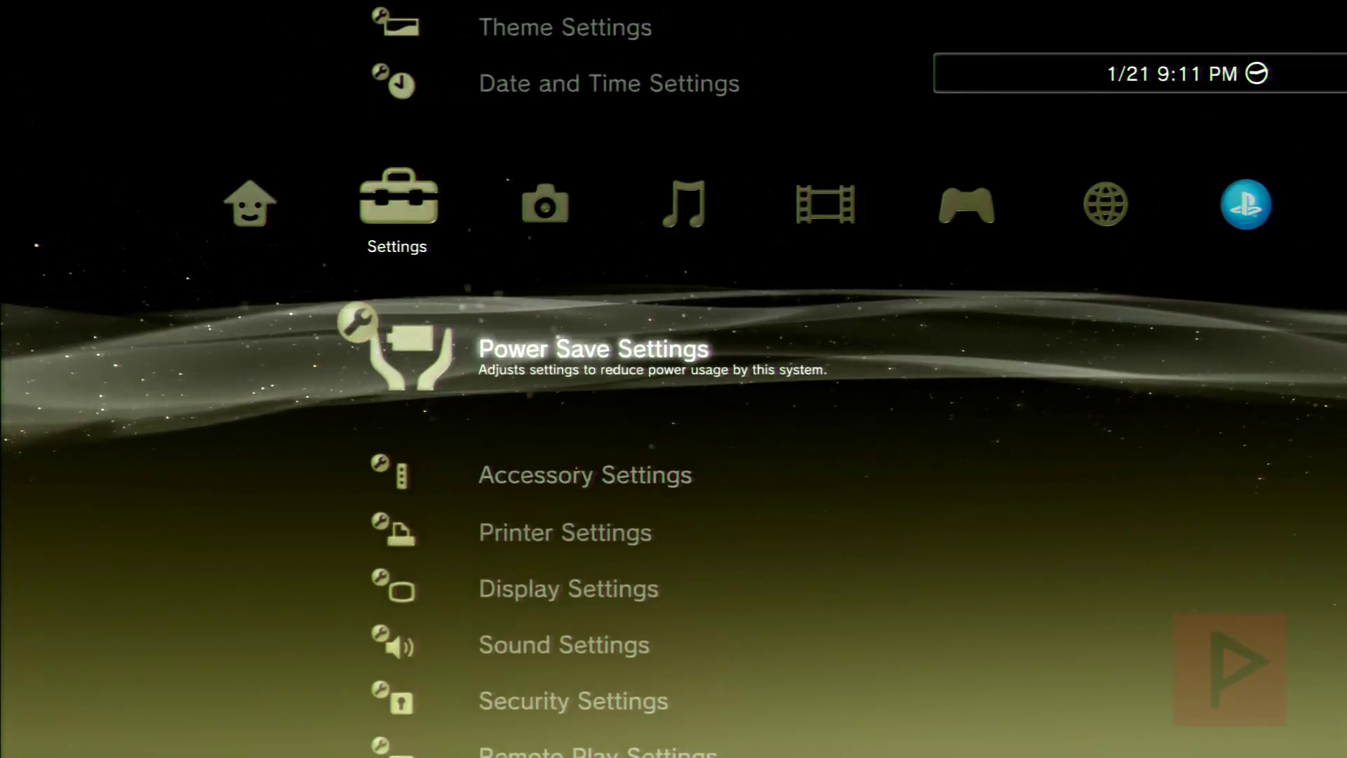
key(Return)
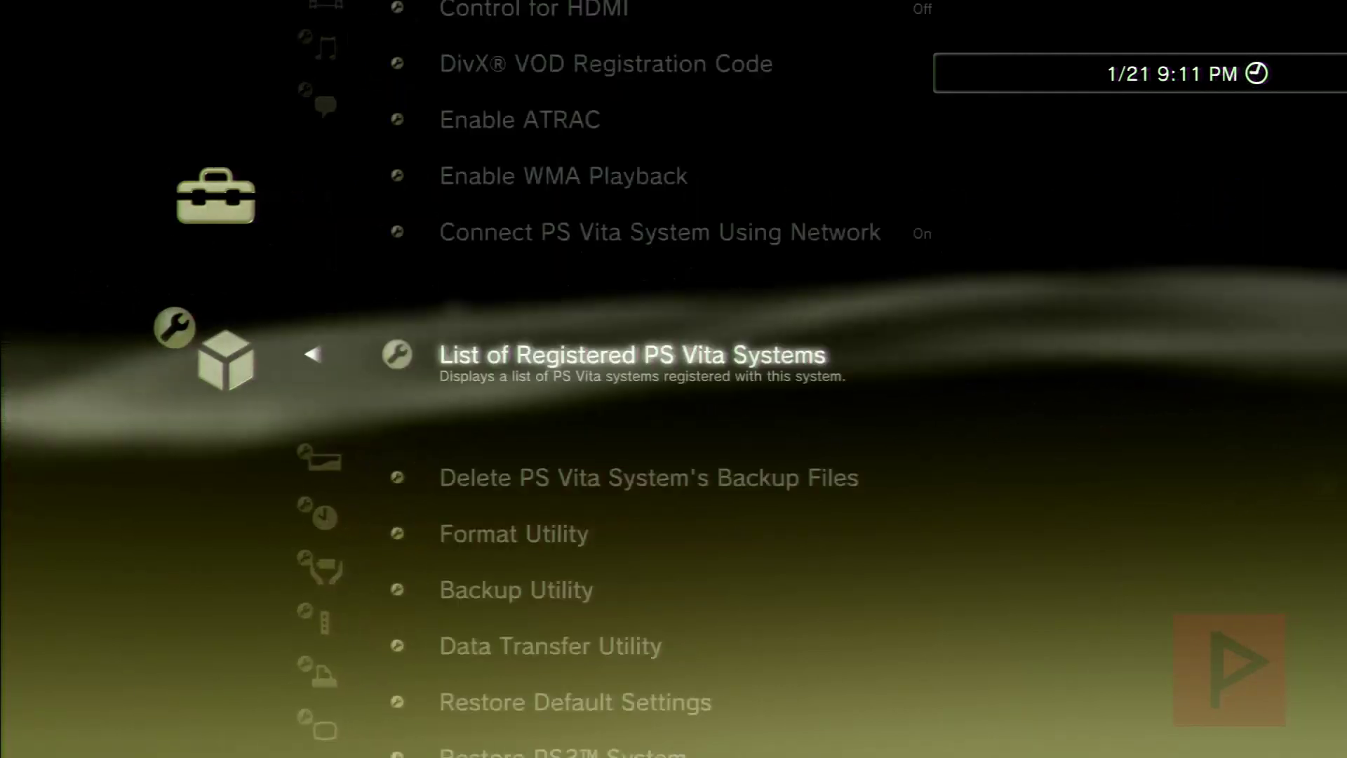
key(Down)
key(Down)
key(Down)
key(Down)
key(Down)
key(Down)
key(Down)
key(Down)
key(Up)
key(Return)
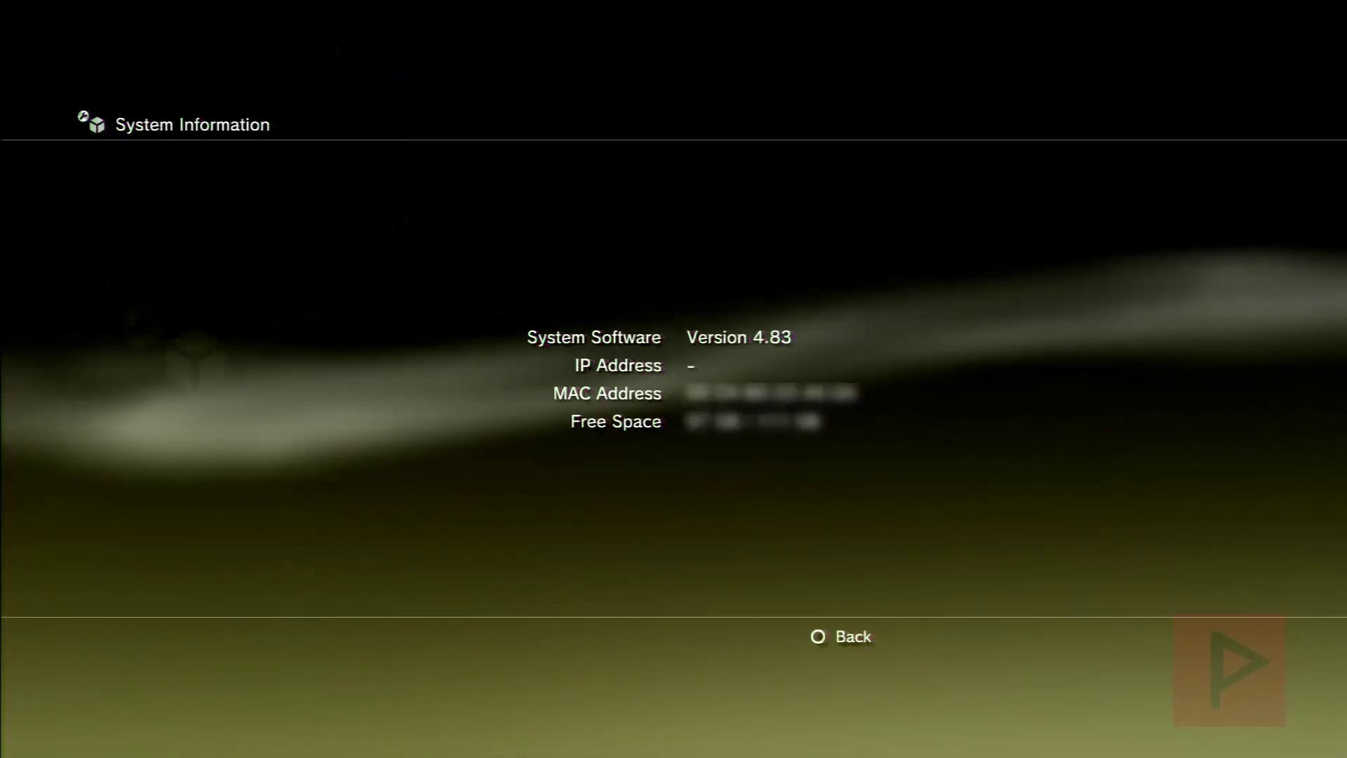
key(Escape)
key(Escape)
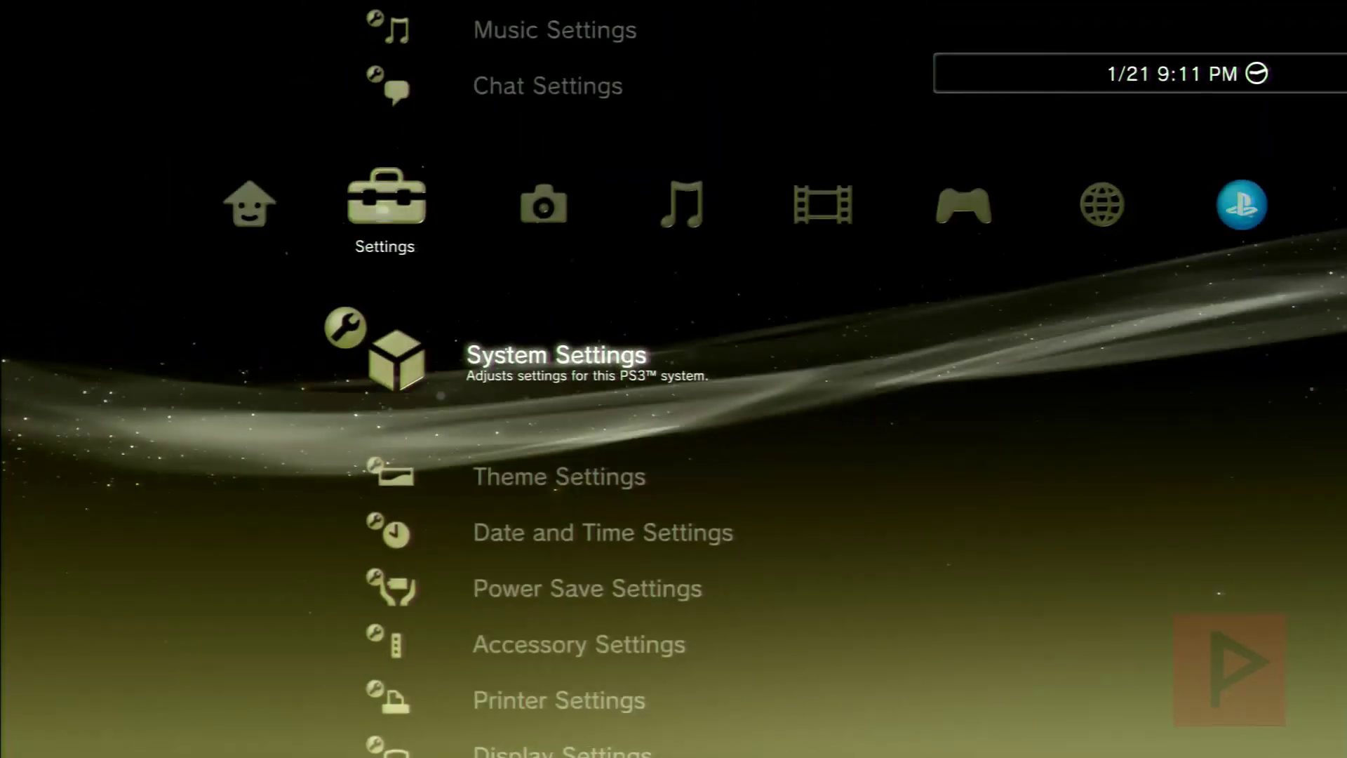
Examine the items in the console's Game category and return to the Settings category.
key(Right)
key(Right)
key(Right)
key(Right)
key(Up)
key(Up)
key(Up)
key(Up)
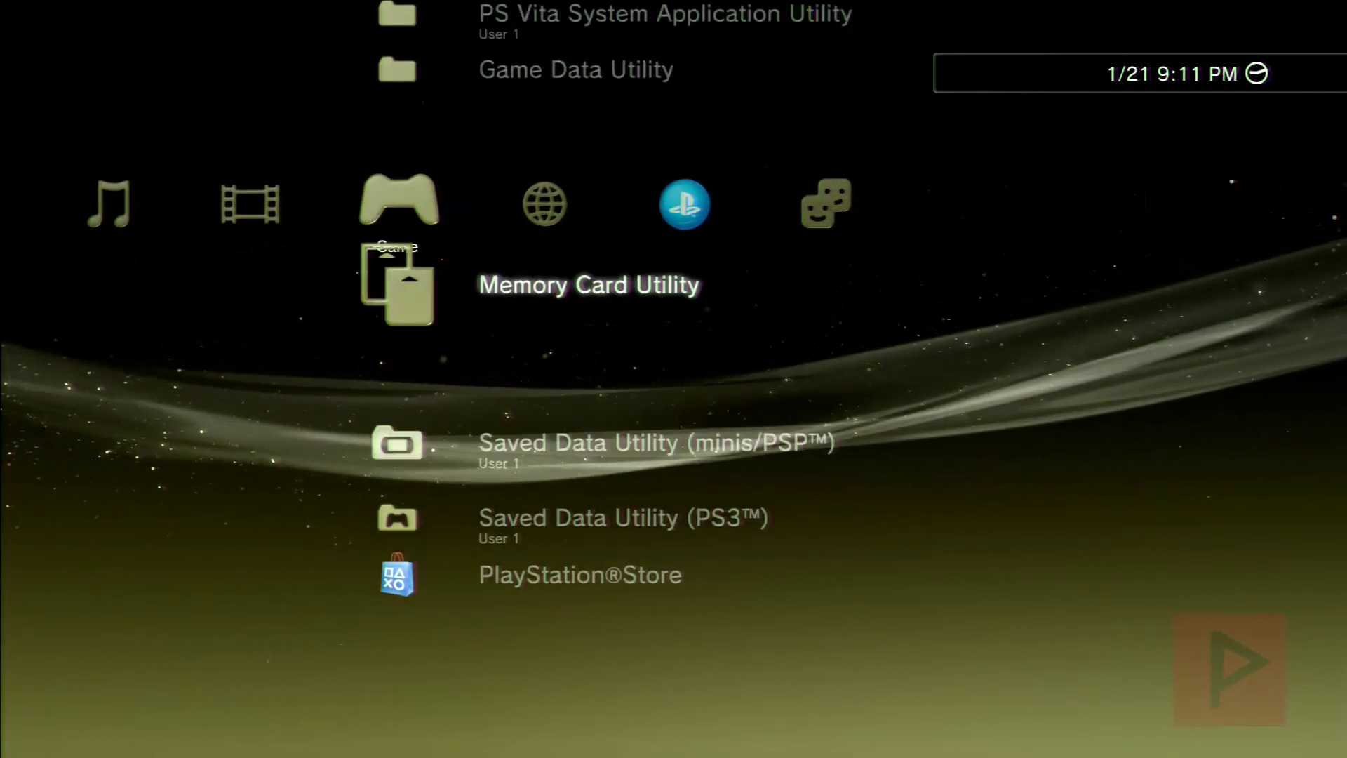
key(Left)
key(Left)
key(Left)
key(Left)
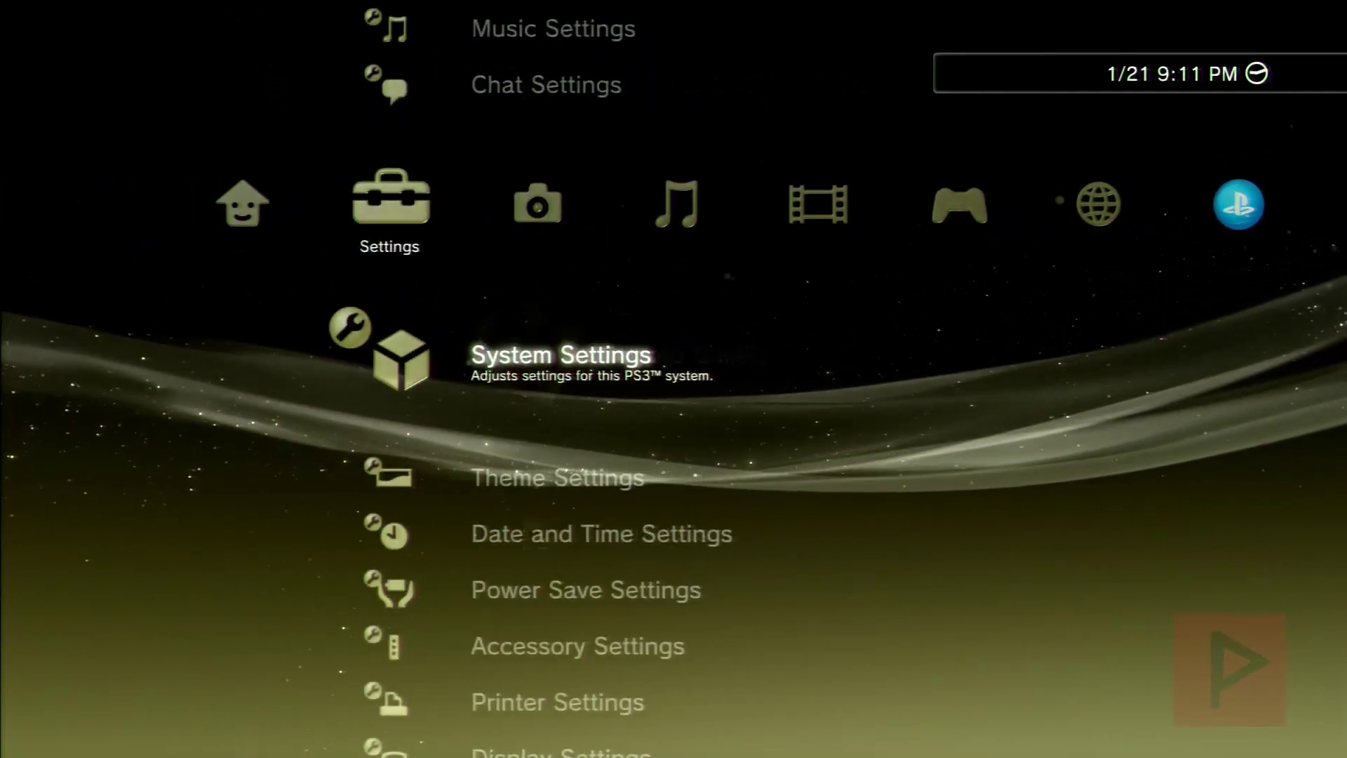
Run System Update, accept the system software license agreement and start the update without automatic shutdown.
key(Up)
key(Up)
key(Up)
key(Up)
key(Up)
key(Return)
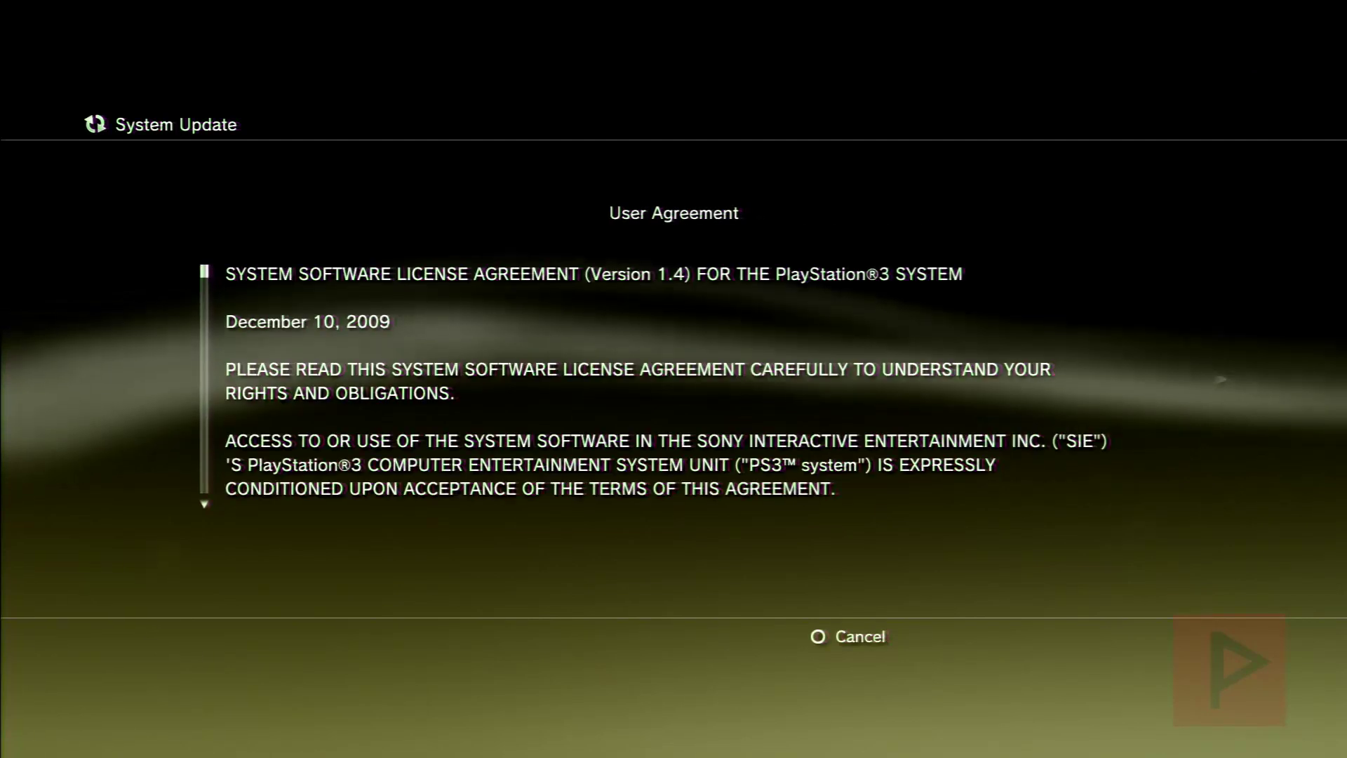
key(Right)
key(Down)
key(Return)
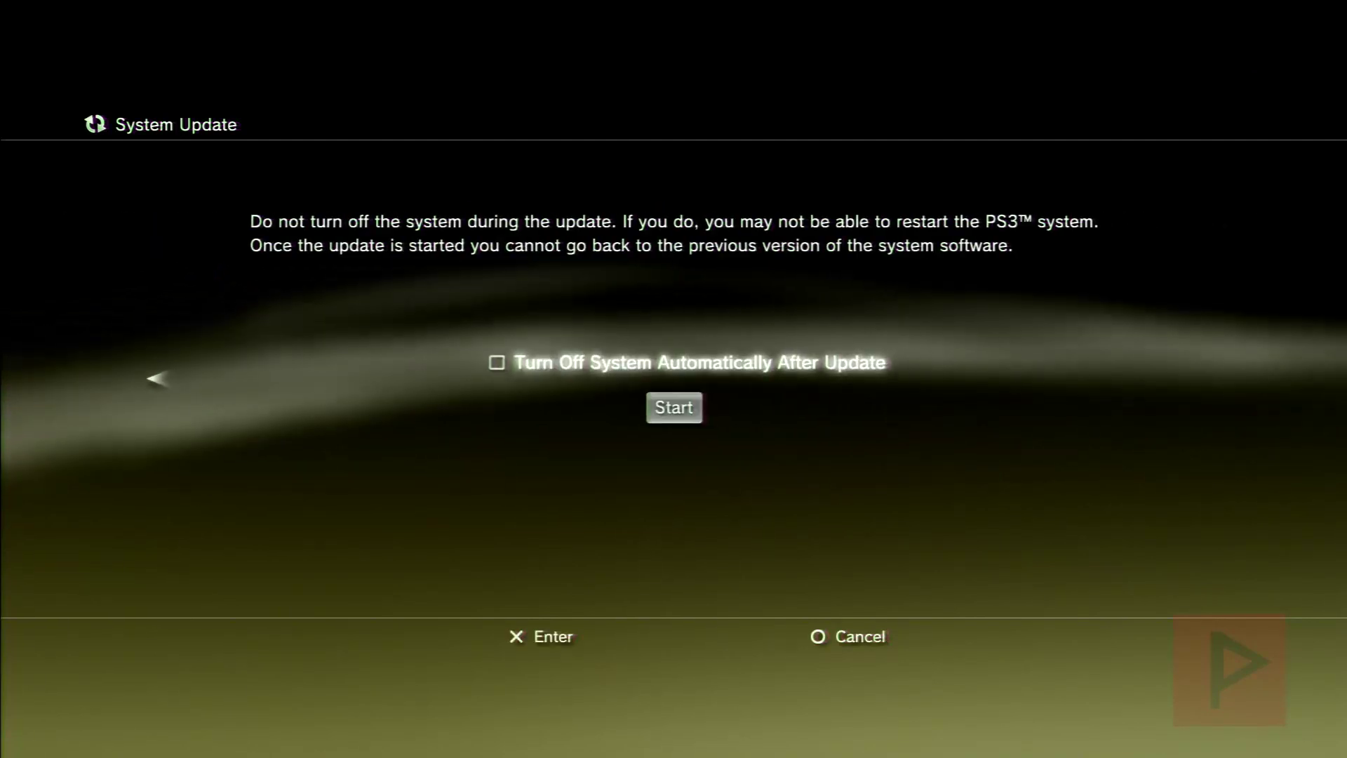
key(Return)
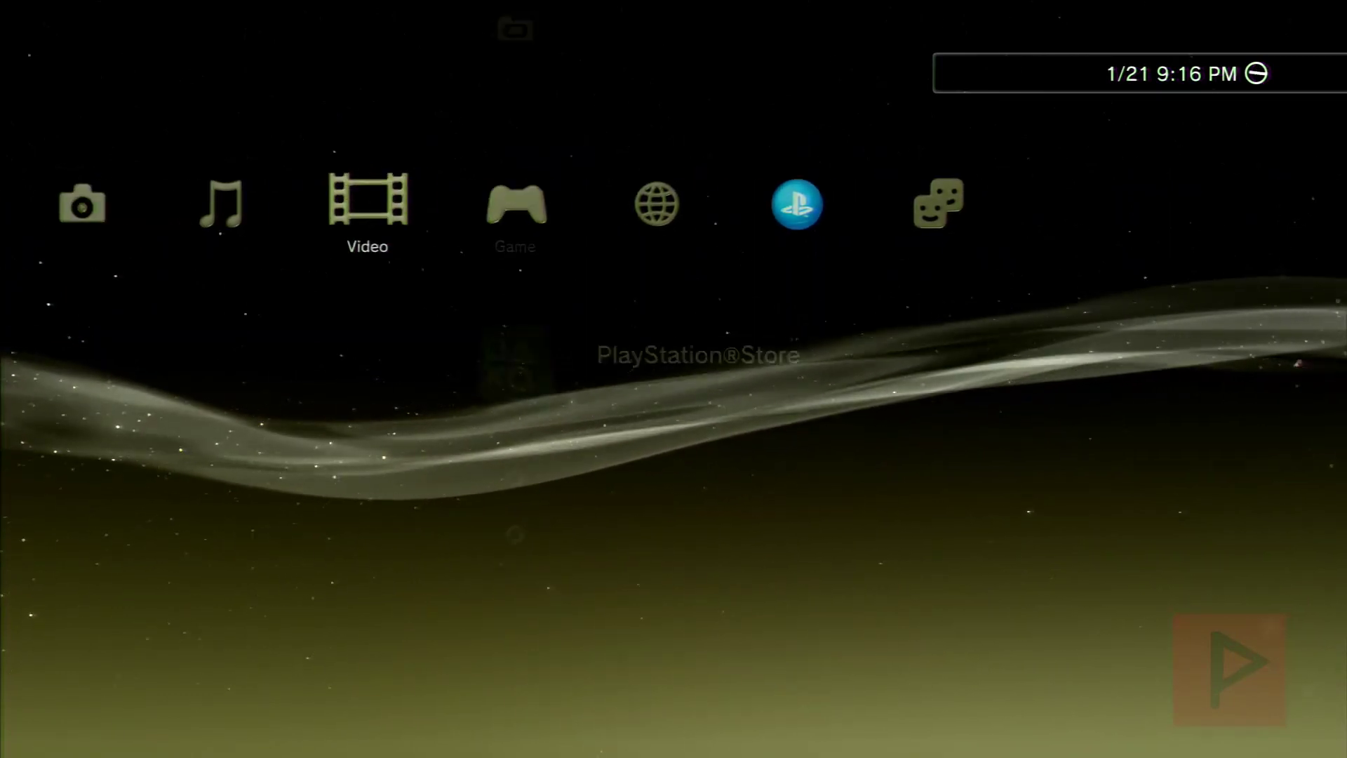
Examine the System Information page under System Settings again after the system update.
key(Left)
key(Left)
key(Left)
key(Right)
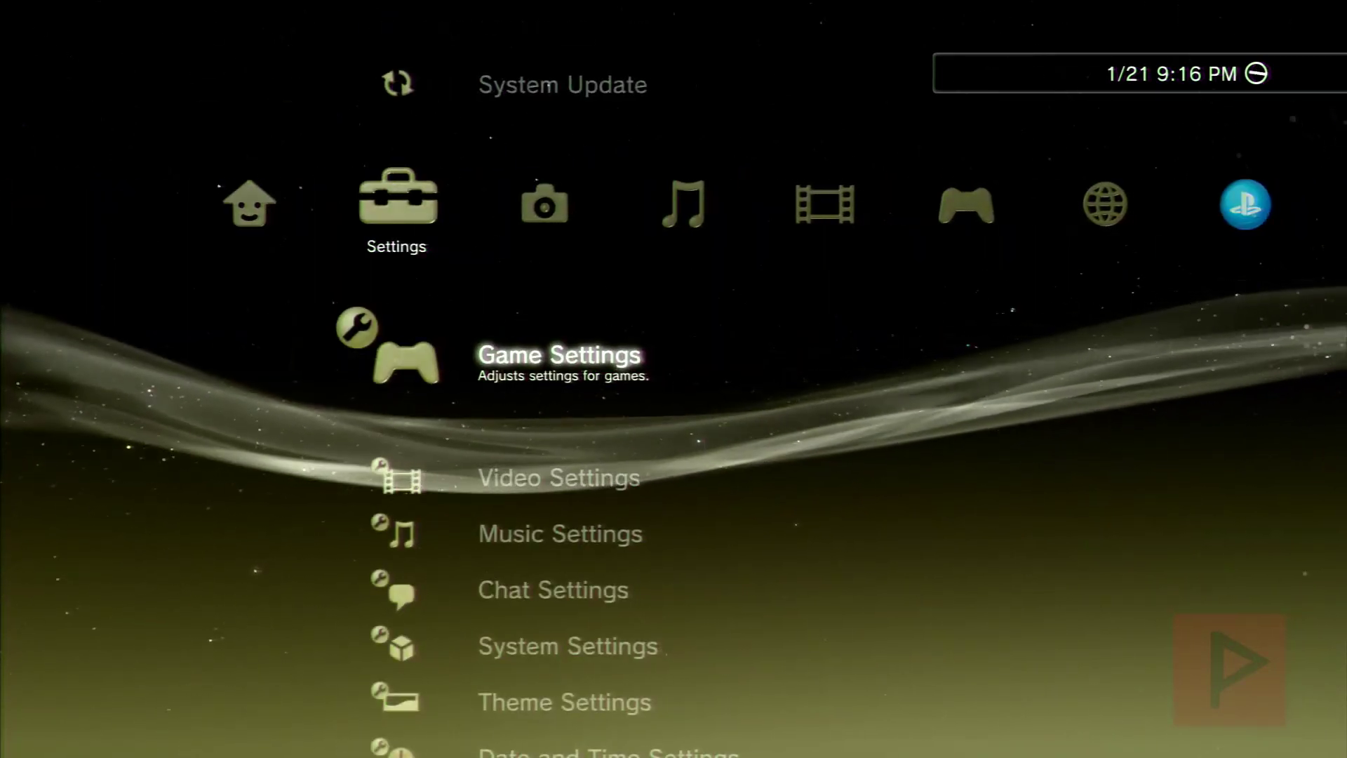
key(Down)
key(Down)
key(Down)
key(Down)
key(Return)
key(Down)
key(Down)
key(Down)
key(Down)
key(Down)
key(Down)
key(Down)
key(Down)
key(Down)
key(Down)
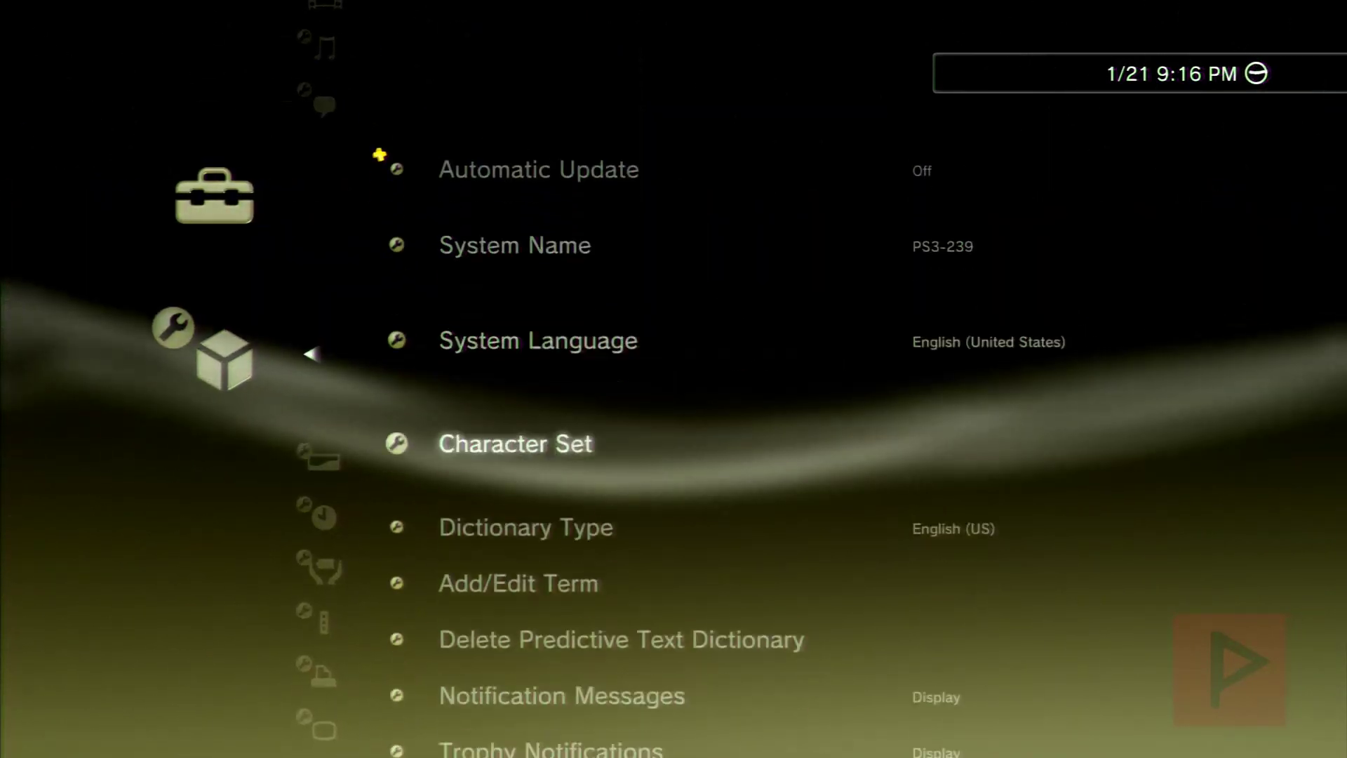
key(Down)
key(Down)
key(Down)
key(Down)
key(Down)
key(Down)
key(Down)
key(Down)
key(Down)
key(Down)
key(Down)
key(Down)
key(Down)
key(Down)
key(Up)
key(Return)
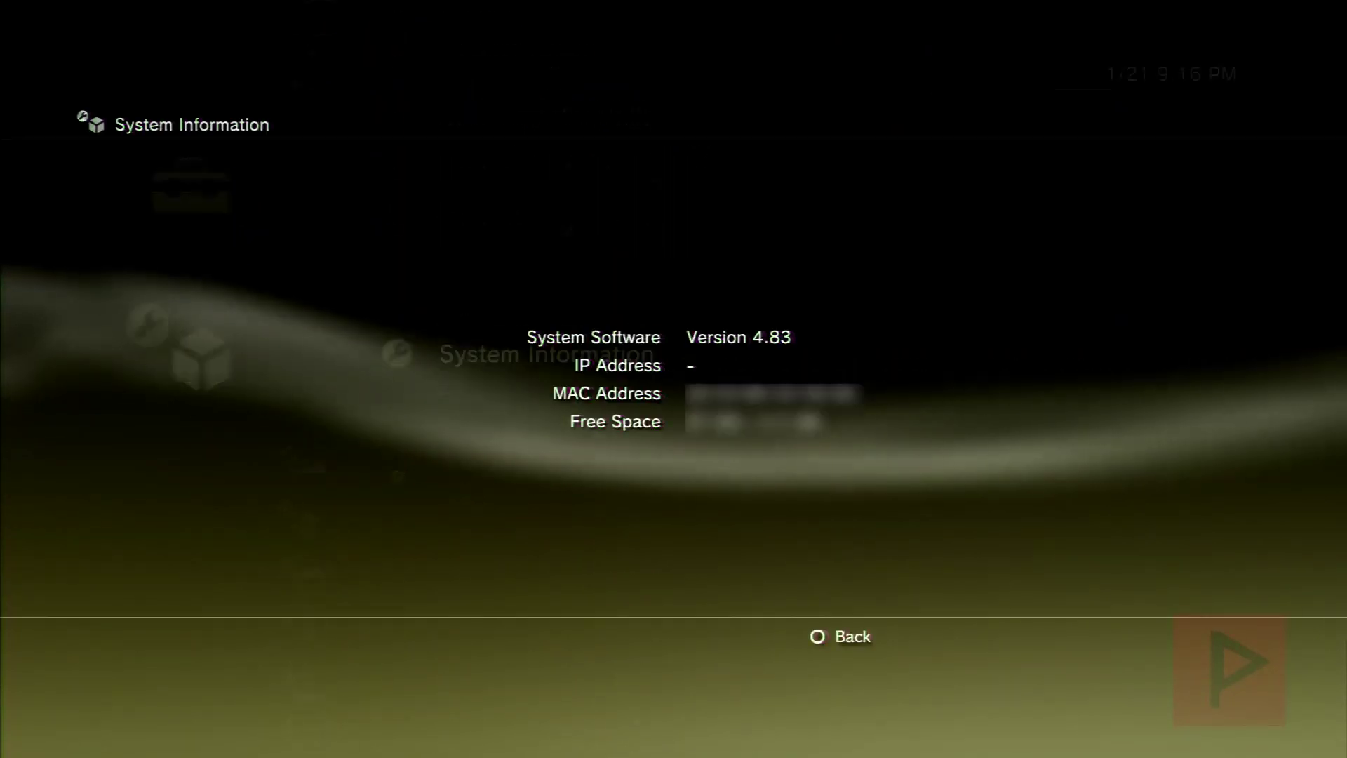
key(Escape)
Install the ComgenieAwesomeFilemanager4.AllCFW package through Package Manager in the Game category.
key(Right)
key(Right)
key(Right)
key(Right)
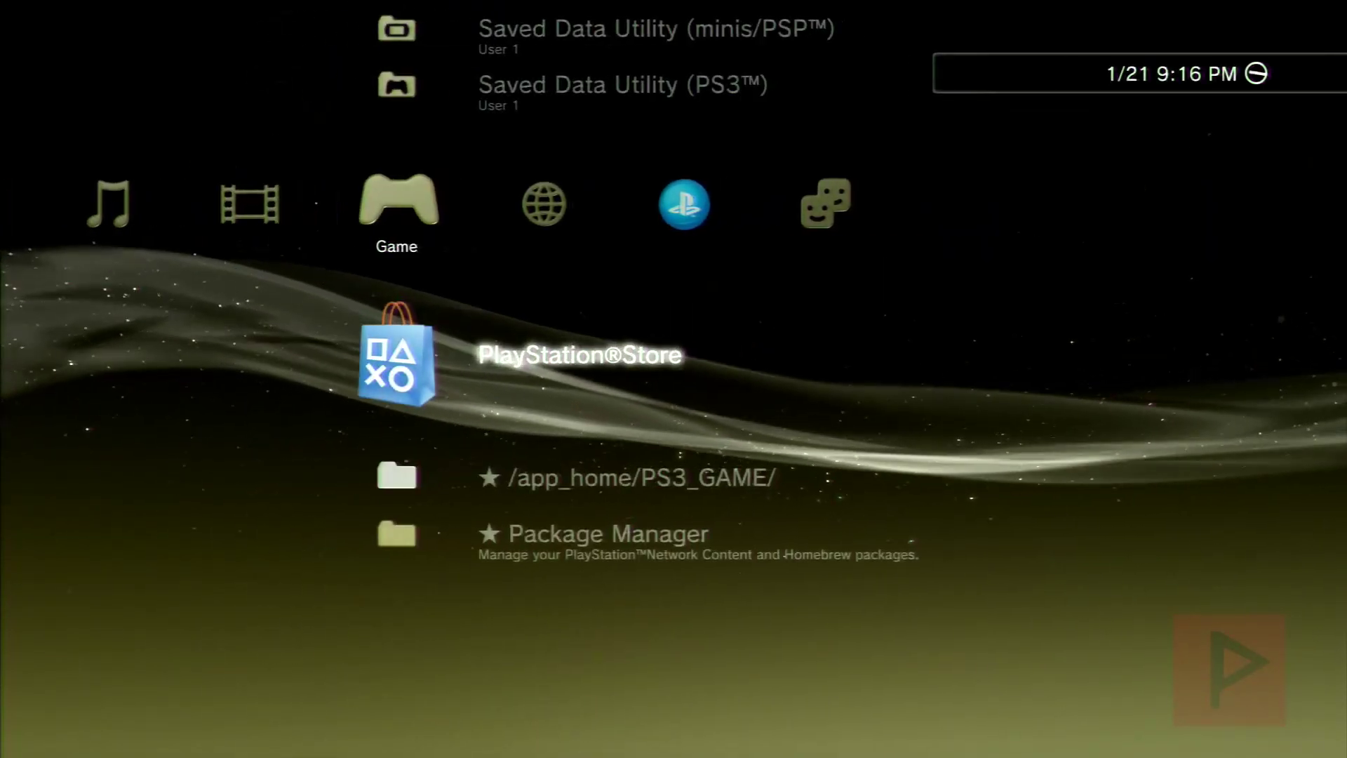
key(Down)
key(Down)
key(Return)
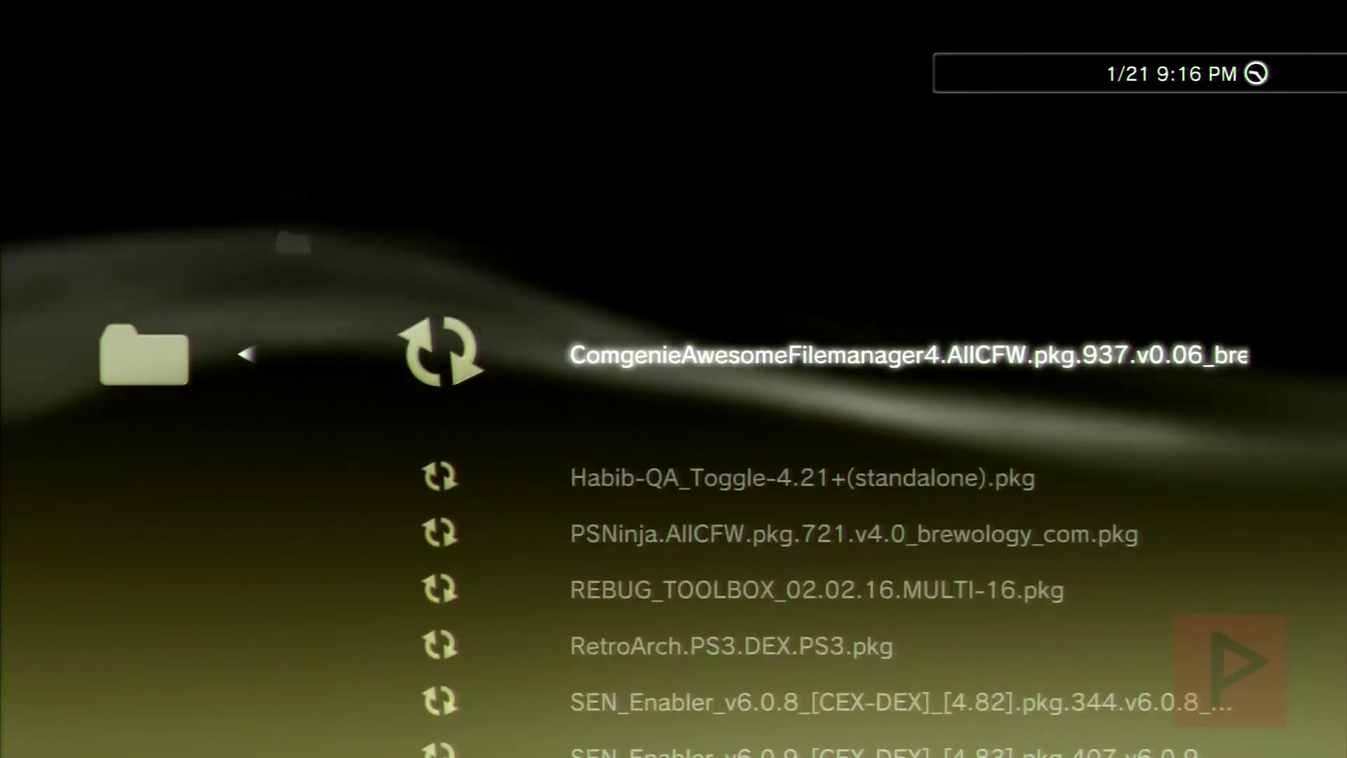
key(Return)
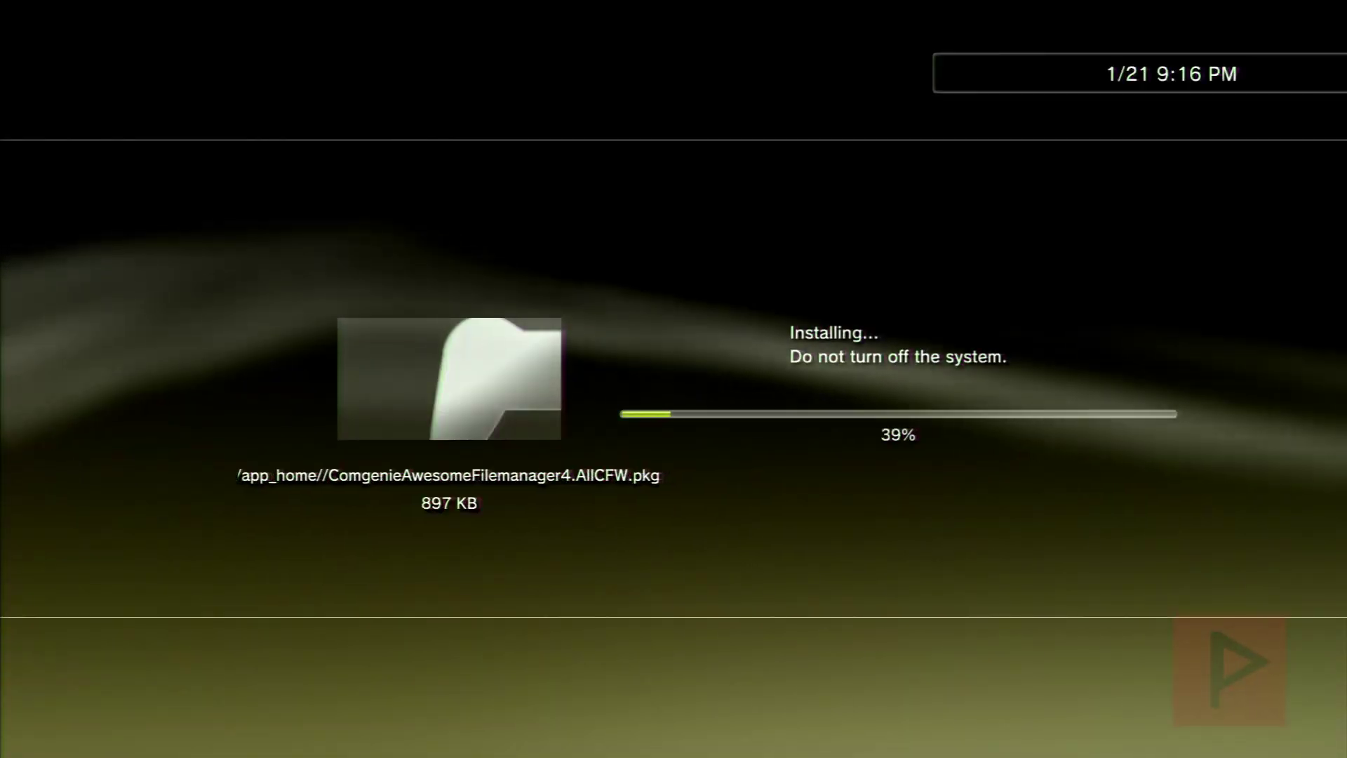
key(Escape)
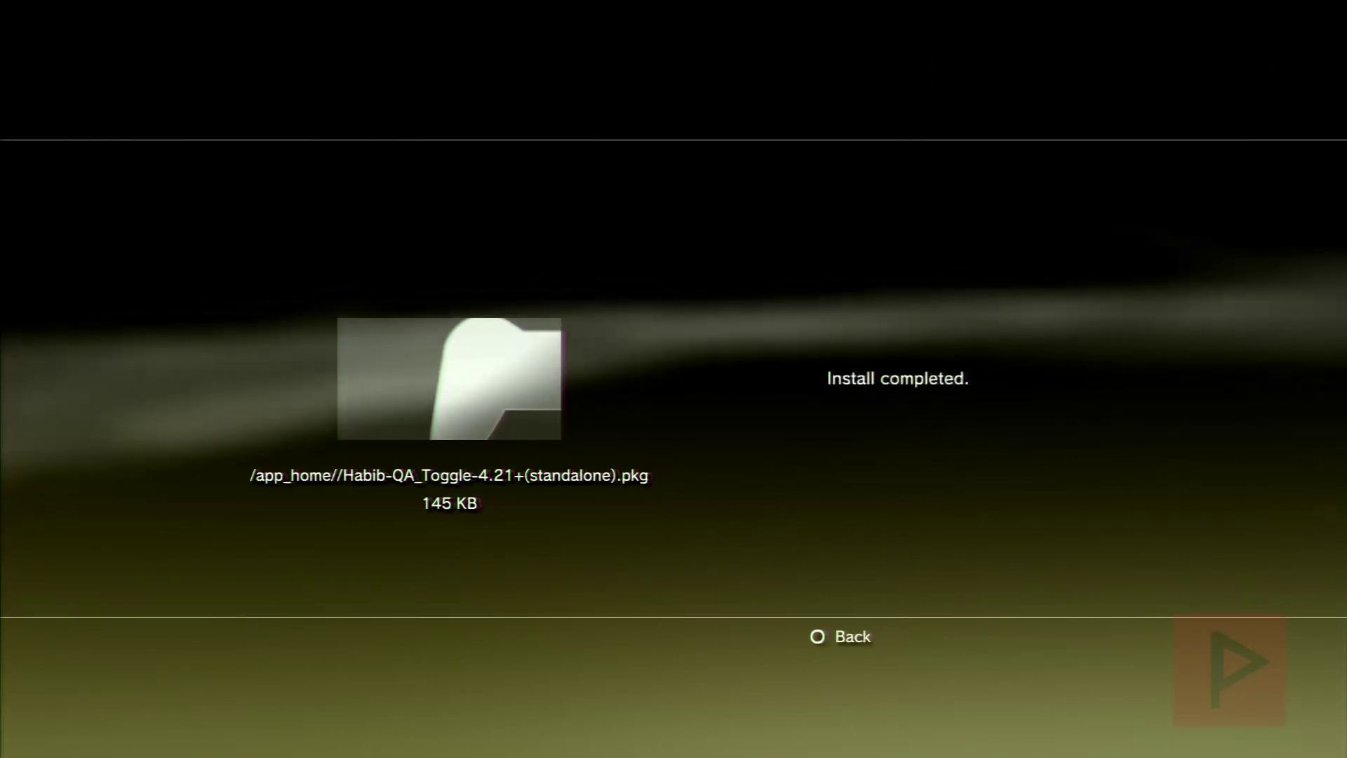
Finish installing Habib-QA_Toggle-4.21+(standalone).pkg, install the PSNinja.AllCFW v4.0 package, and return to the Game category.
key(Escape)
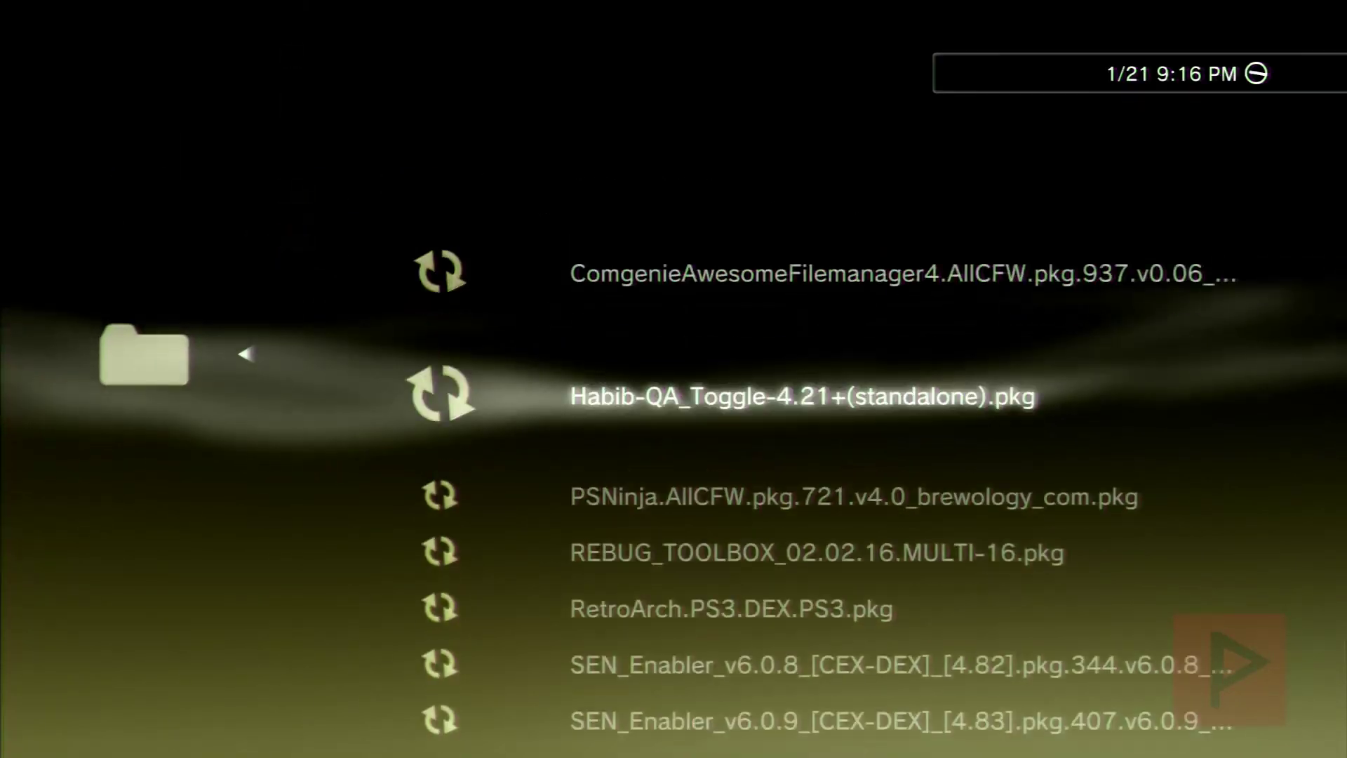
key(Down)
key(Return)
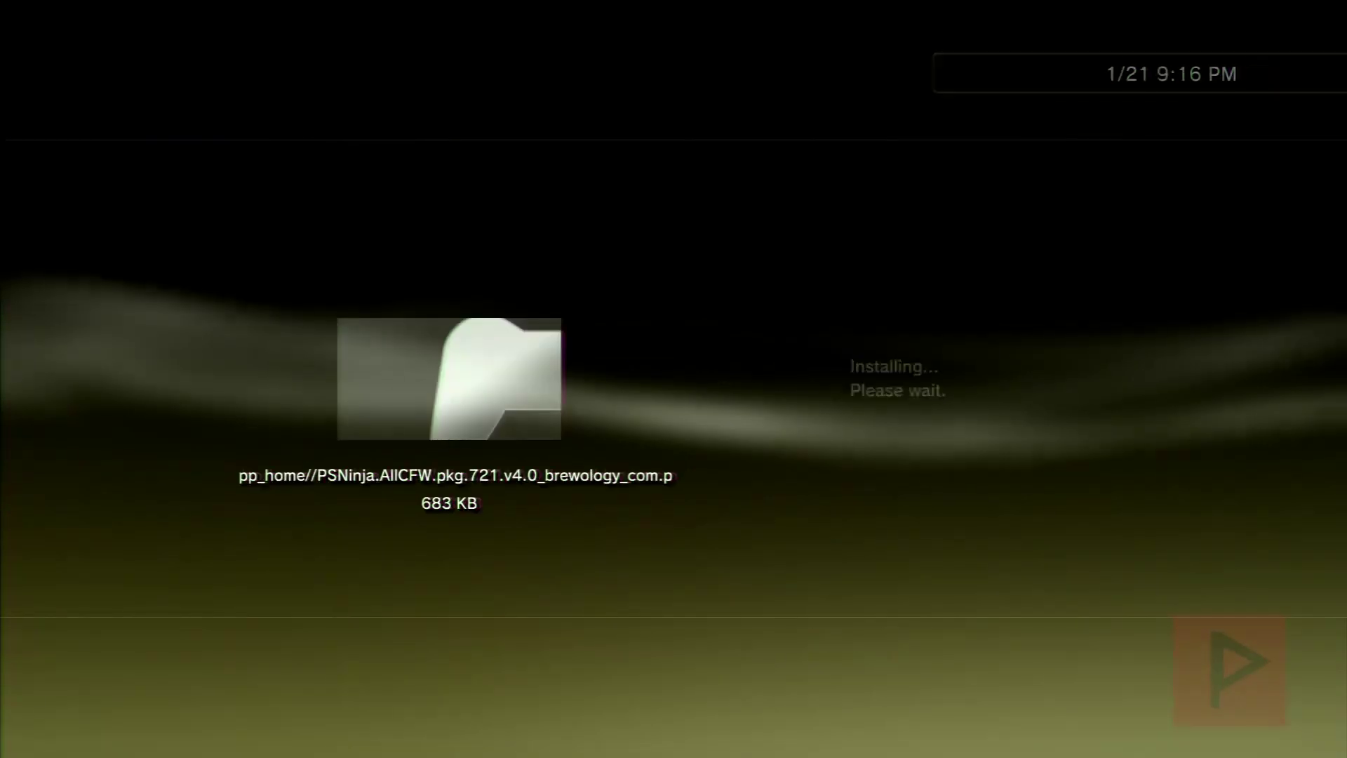
key(Escape)
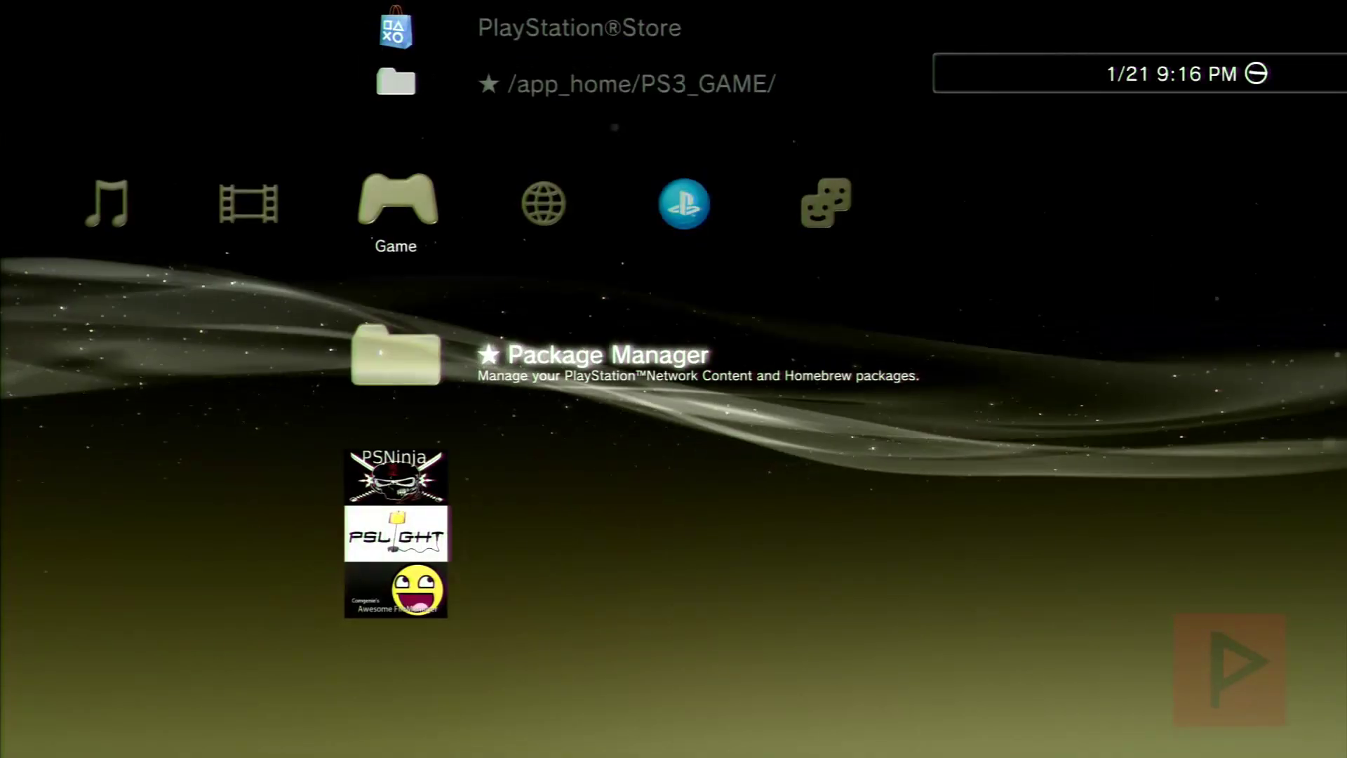